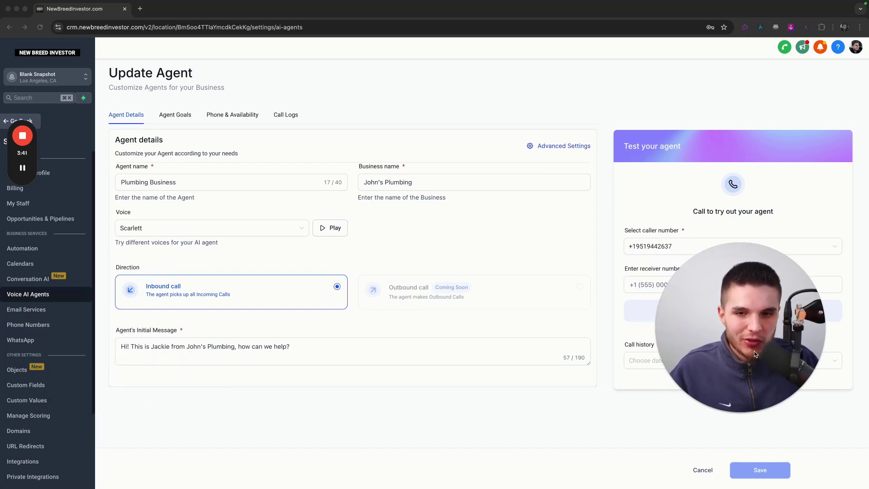
# Step: Examine the call summary message and the appointment update in the contact's conversation, including the customer issue, estimated cost and appointment time
pyautogui.press('super+bracketleft')
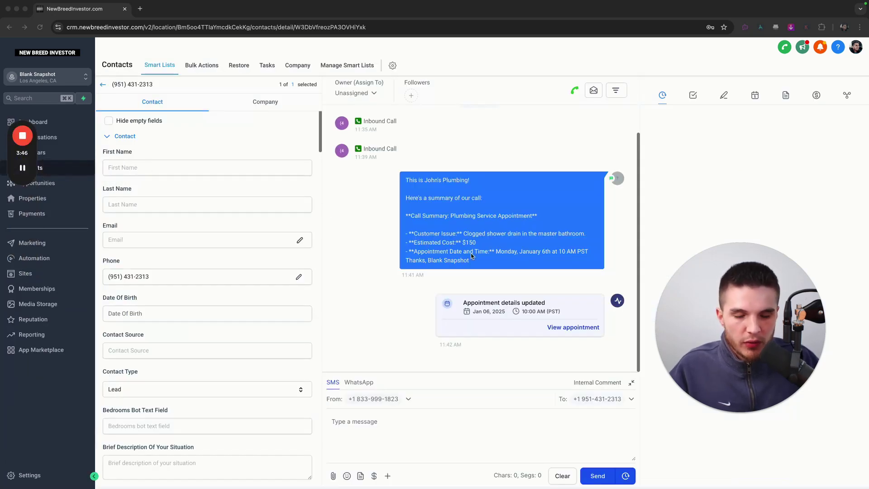
pyautogui.click(406, 179)
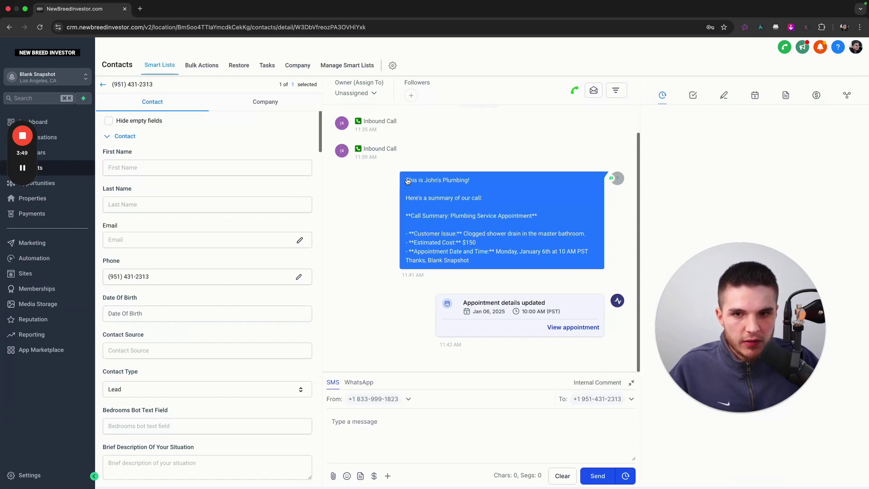
pyautogui.moveTo(407, 179); pyautogui.dragTo(484, 264)
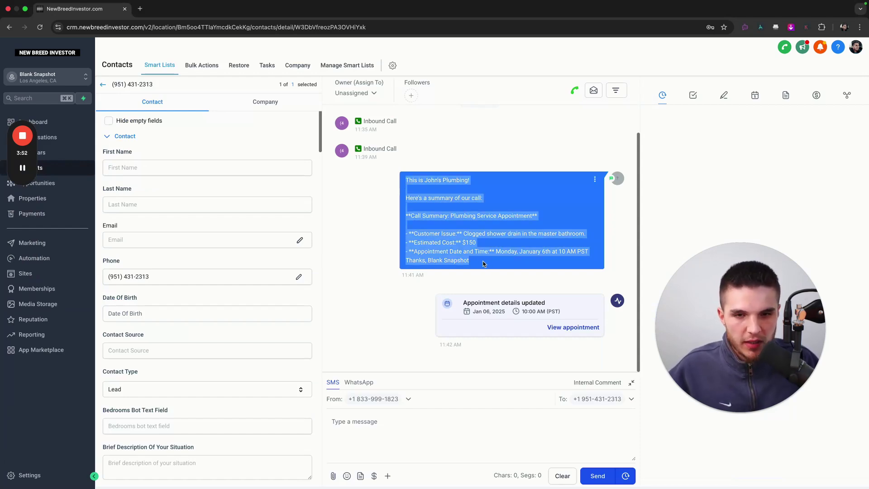
pyautogui.click(483, 264)
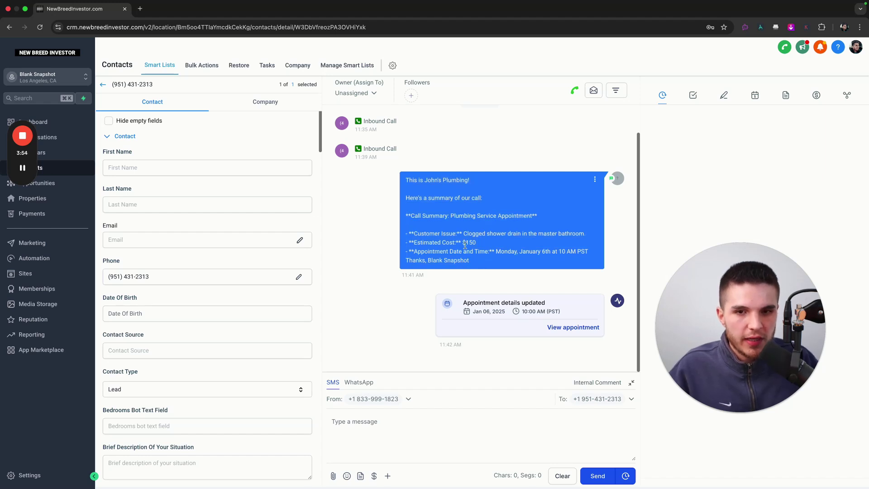
pyautogui.moveTo(409, 187); pyautogui.dragTo(492, 263)
pyautogui.click(491, 263)
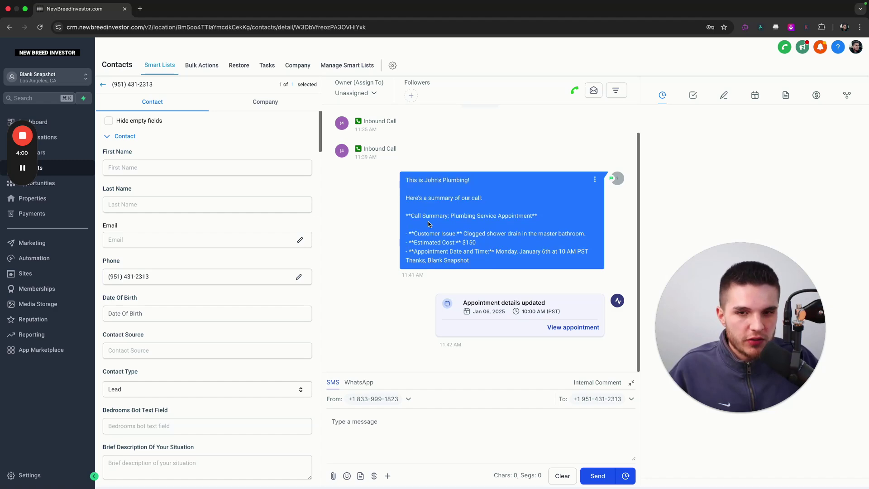
pyautogui.moveTo(405, 233); pyautogui.dragTo(591, 238)
pyautogui.click(592, 237)
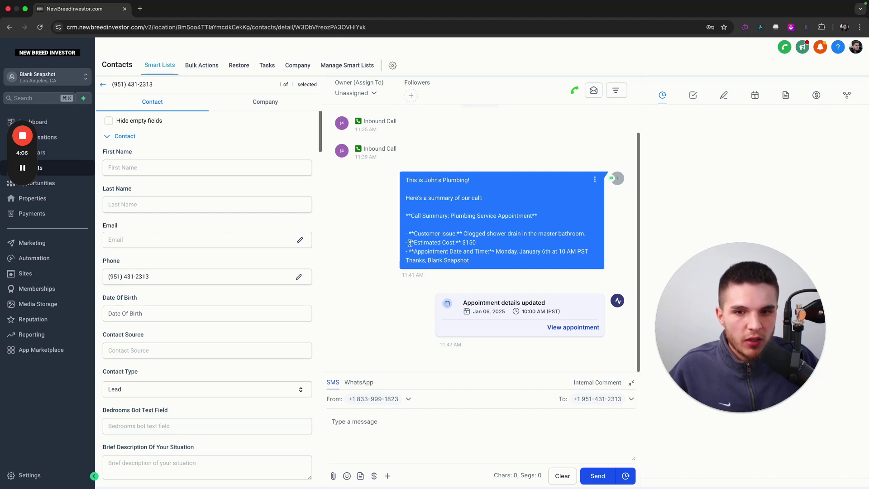
pyautogui.moveTo(409, 243); pyautogui.dragTo(473, 243)
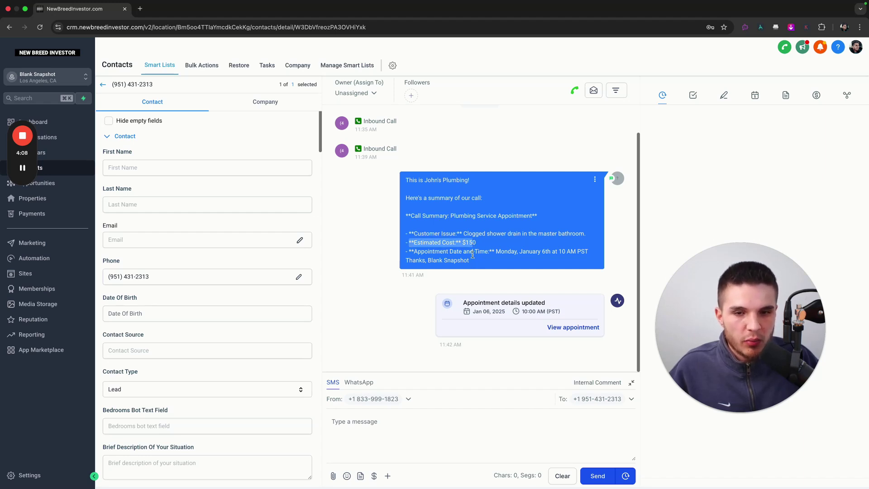
pyautogui.click(552, 255)
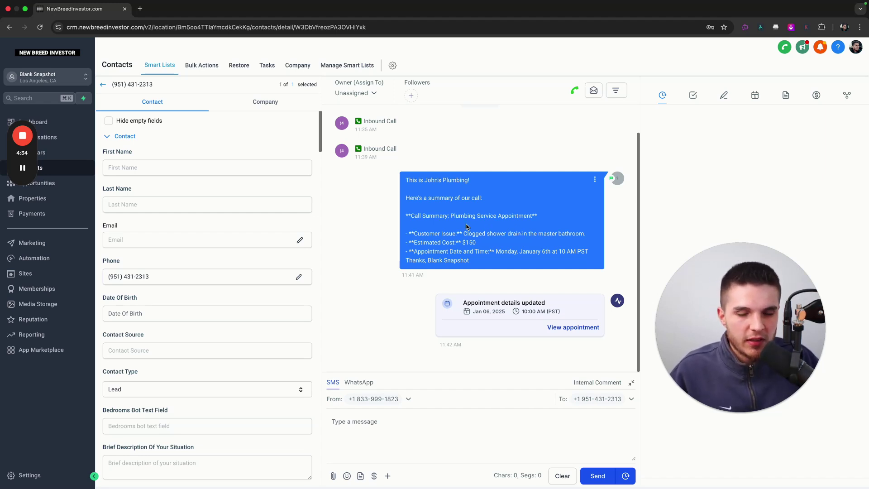
pyautogui.moveTo(405, 180); pyautogui.dragTo(501, 259)
pyautogui.click(502, 259)
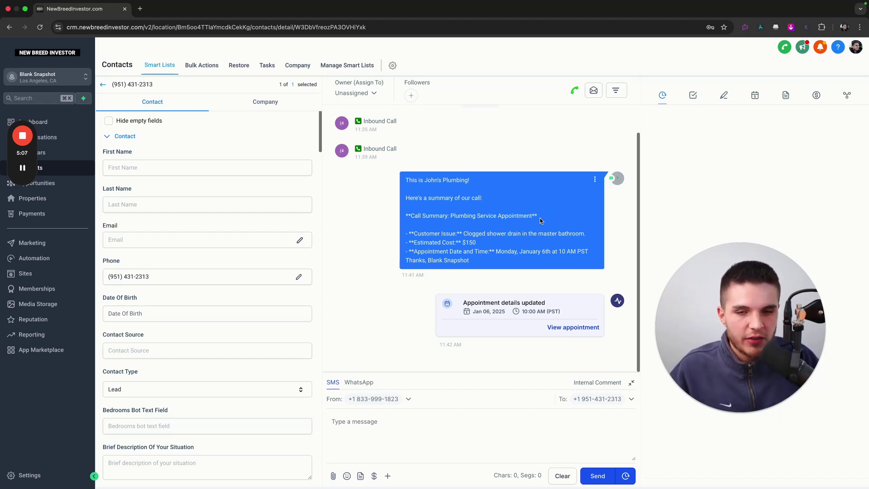
pyautogui.moveTo(484, 262); pyautogui.dragTo(405, 181)
pyautogui.click(406, 183)
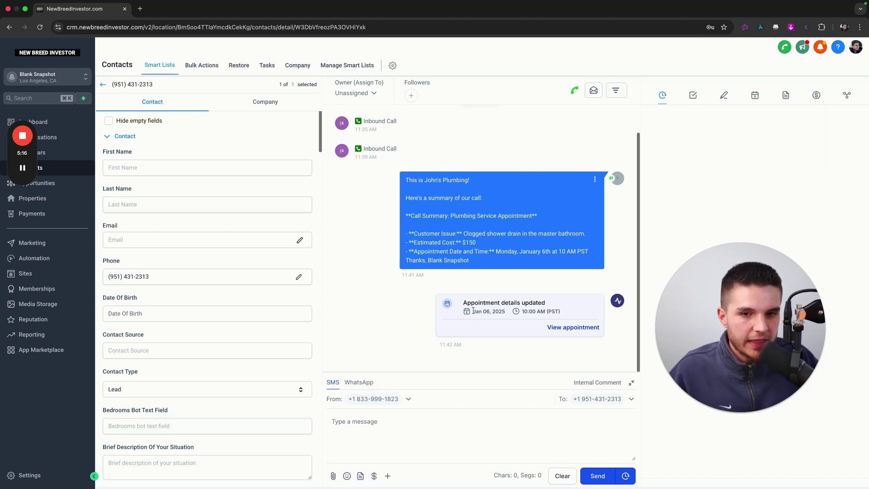
pyautogui.moveTo(462, 304); pyautogui.dragTo(548, 309)
pyautogui.click(556, 307)
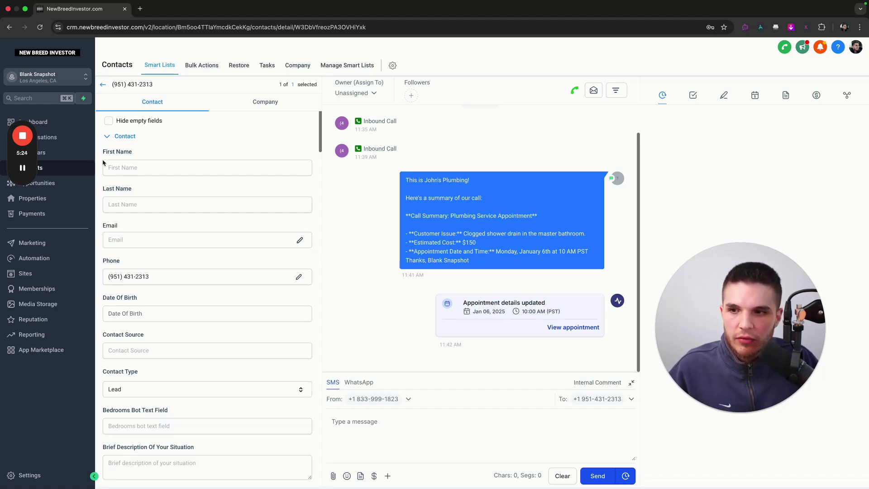
# Step: Check the upcoming appointments list in Calendars and return to the caller's record in Contacts
pyautogui.click(43, 152)
pyautogui.click(207, 74)
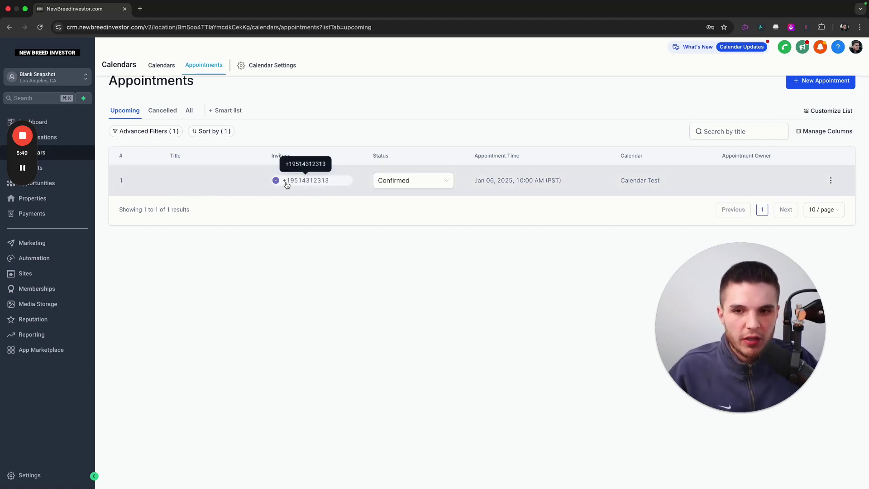
pyautogui.click(77, 170)
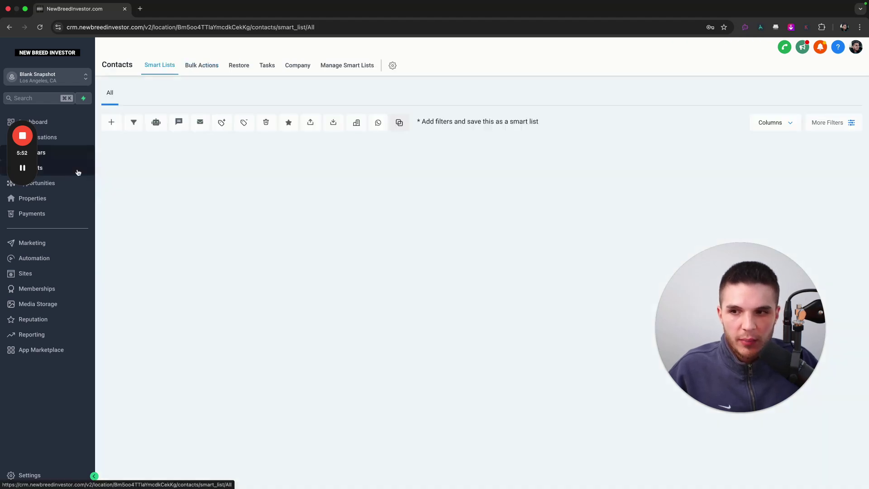
pyautogui.click(203, 185)
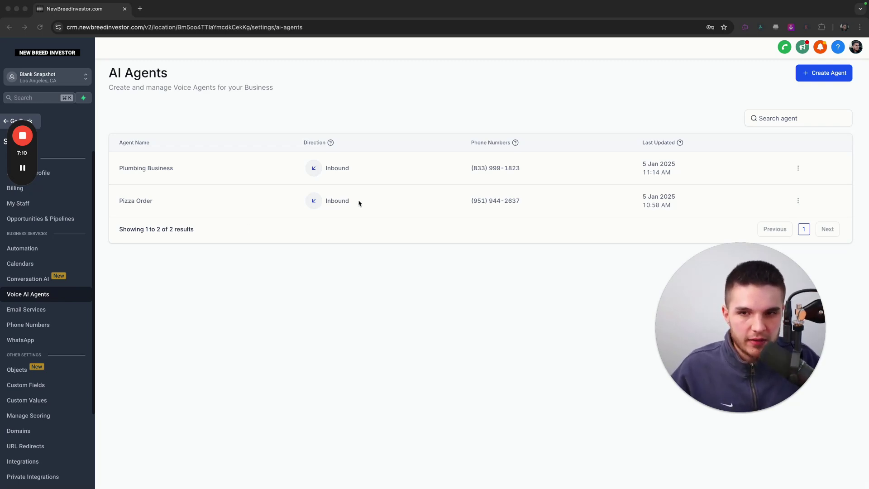
# Step: Open the Plumbing Business voice agent, change its agent name to Jackie and save the agent
pyautogui.click(147, 297)
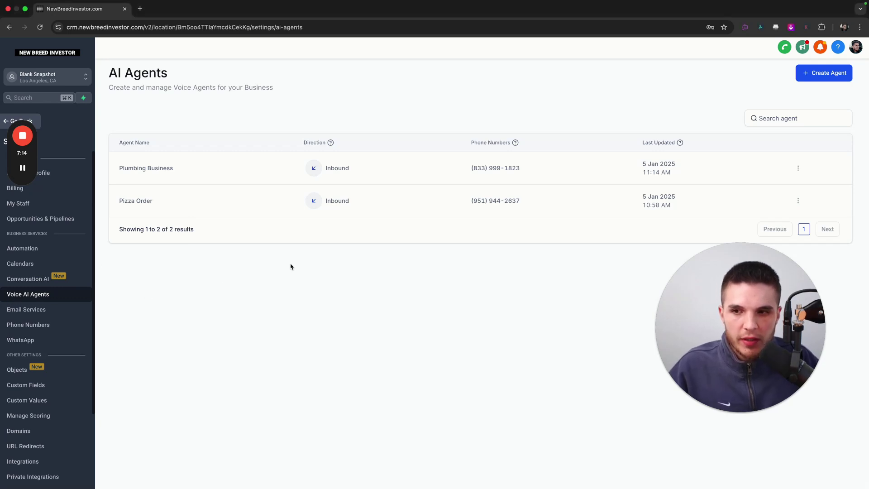
pyautogui.click(148, 169)
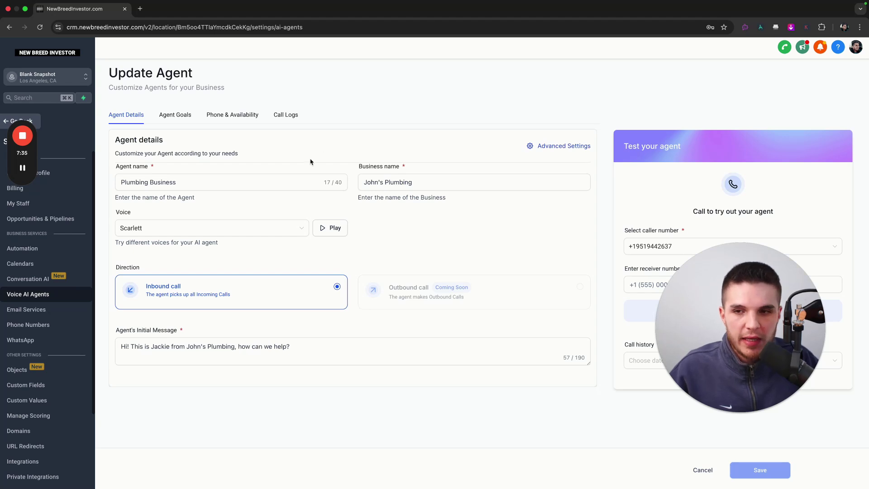
pyautogui.click(214, 182)
pyautogui.press('super+a')
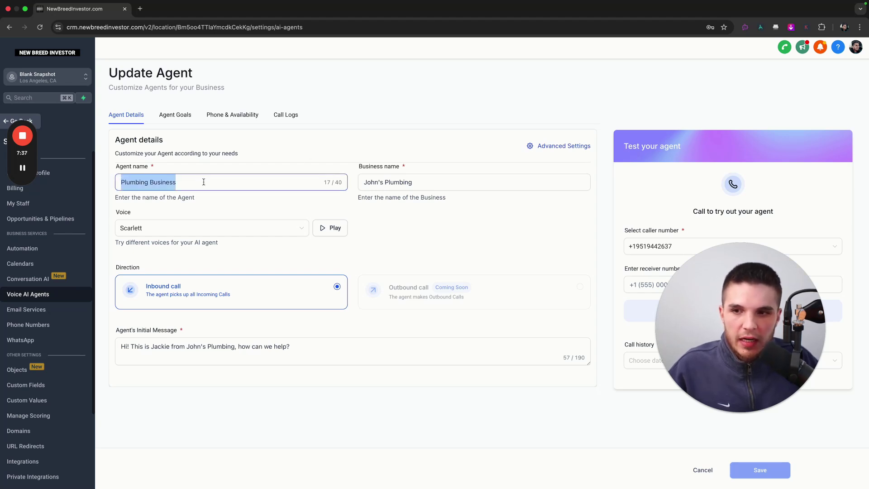
pyautogui.press('Right')
pyautogui.keyDown('shift'); pyautogui.click(131, 182); pyautogui.keyUp('shift')
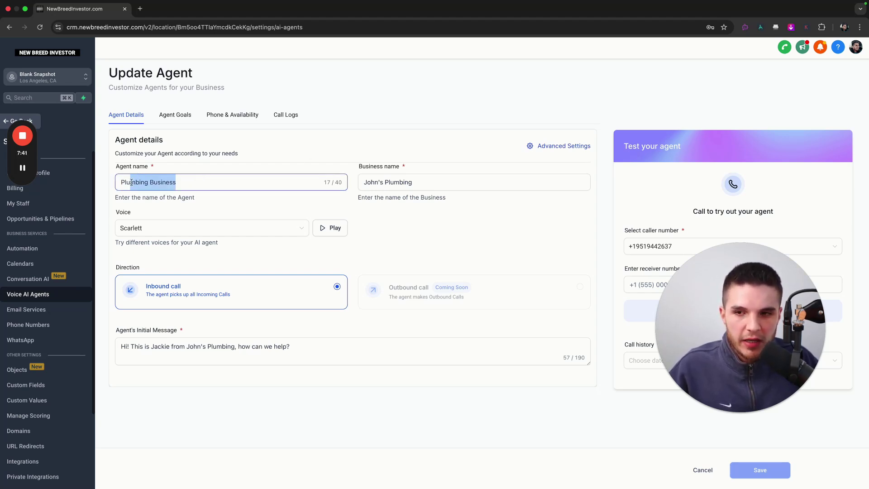
pyautogui.press('super+a')
pyautogui.write('Jackie')
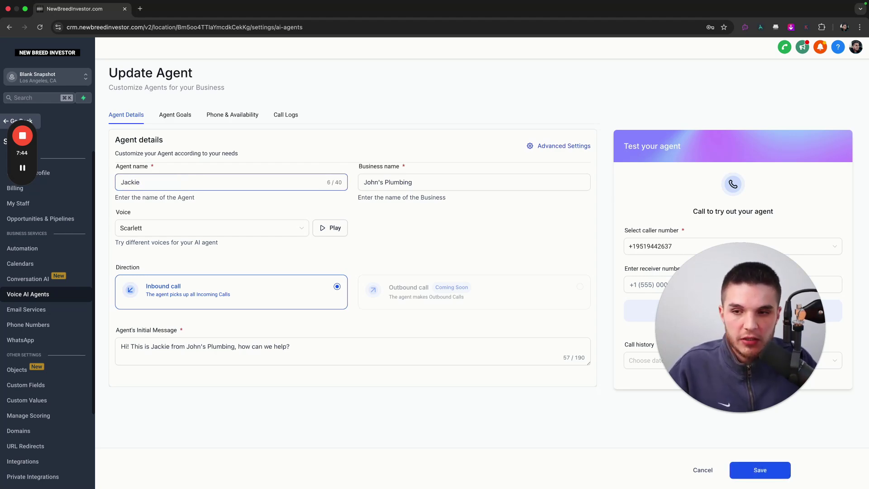
pyautogui.press('Return')
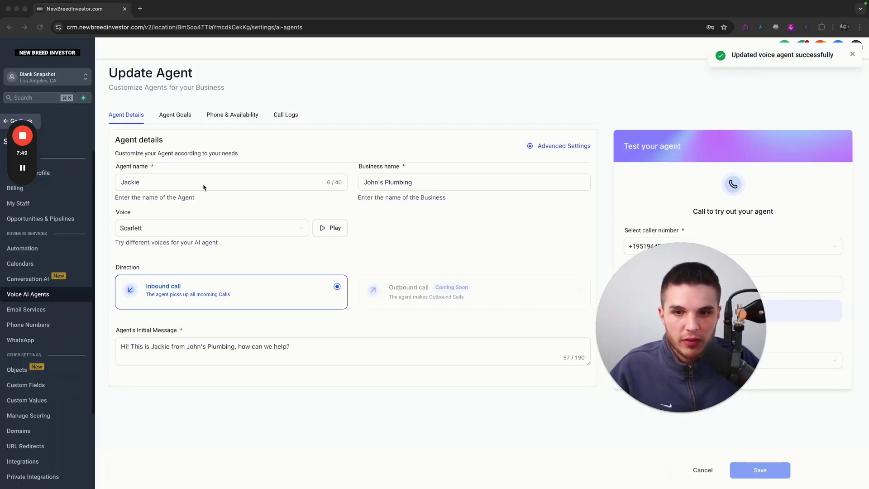
# Step: Review the agent's business name and browse the list of available voices, keeping the selected voice
pyautogui.moveTo(415, 182); pyautogui.dragTo(352, 184)
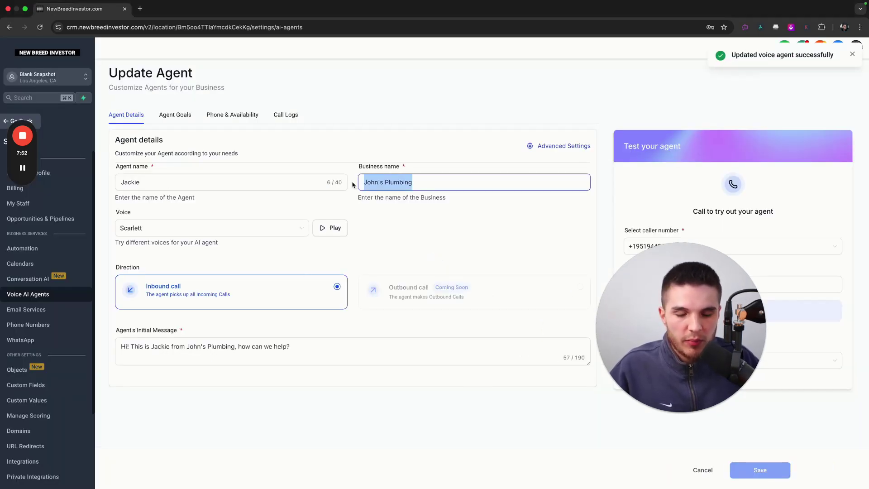
pyautogui.moveTo(115, 212); pyautogui.dragTo(136, 214)
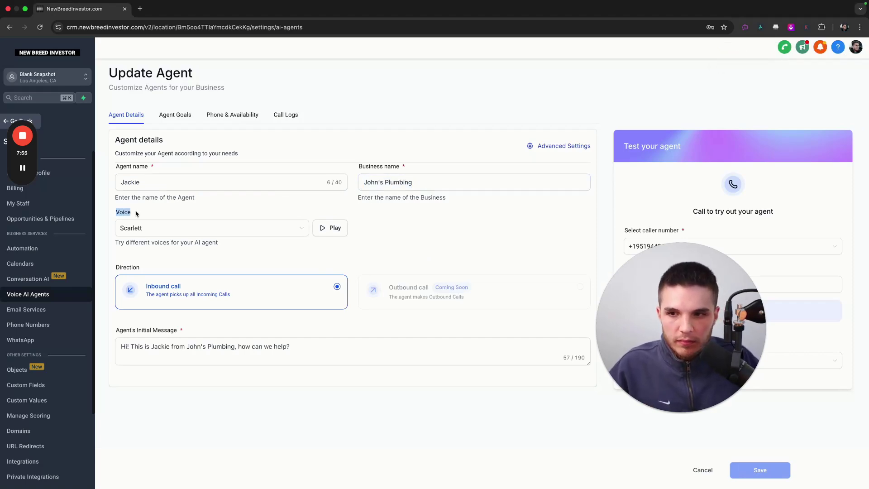
pyautogui.click(297, 227)
pyautogui.scroll(5, 278, 254)
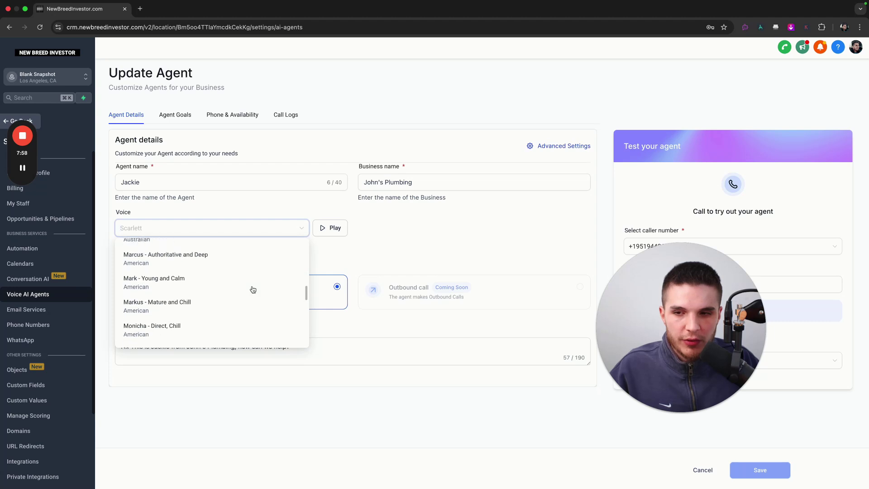
pyautogui.scroll(10, 253, 289)
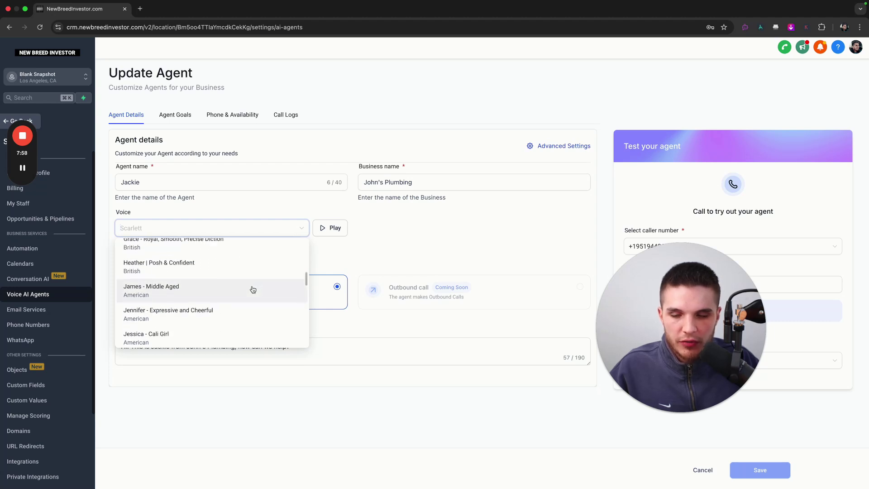
pyautogui.click(402, 230)
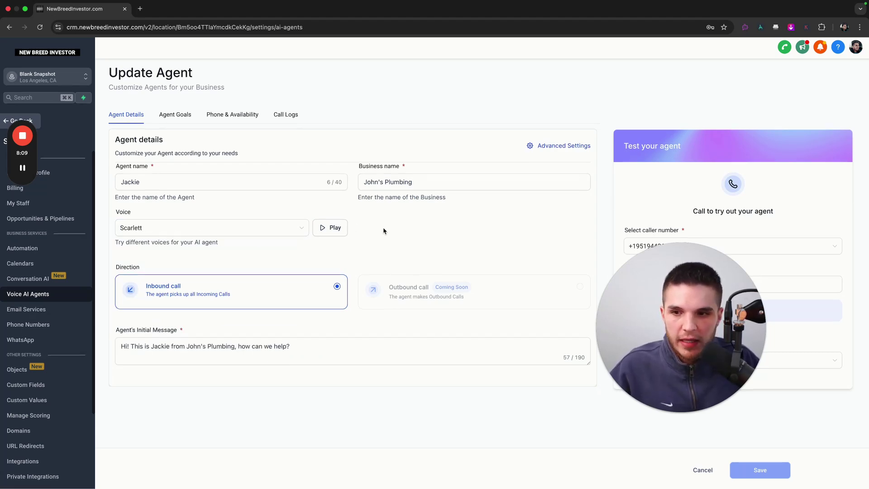
# Step: Review the call direction setting and the agent's initial message, enlarging the message box to read it
pyautogui.moveTo(111, 269); pyautogui.dragTo(152, 270)
pyautogui.click(350, 260)
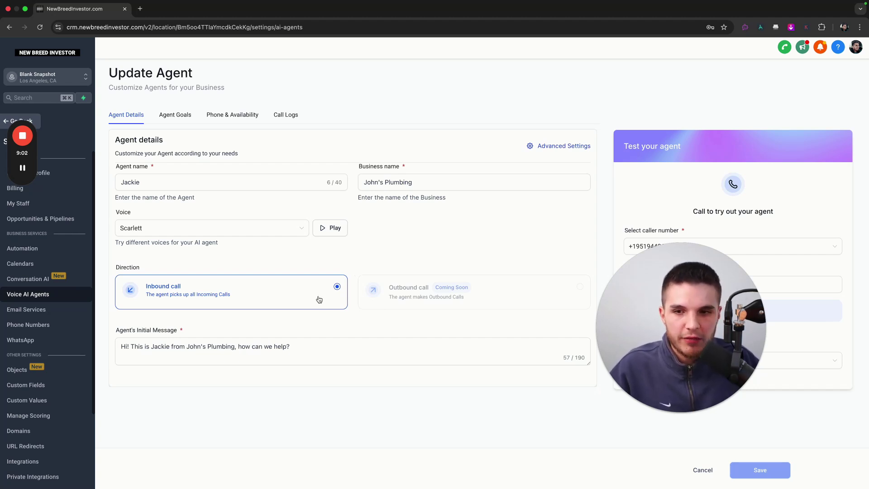
pyautogui.moveTo(116, 330); pyautogui.dragTo(186, 332)
pyautogui.click(187, 333)
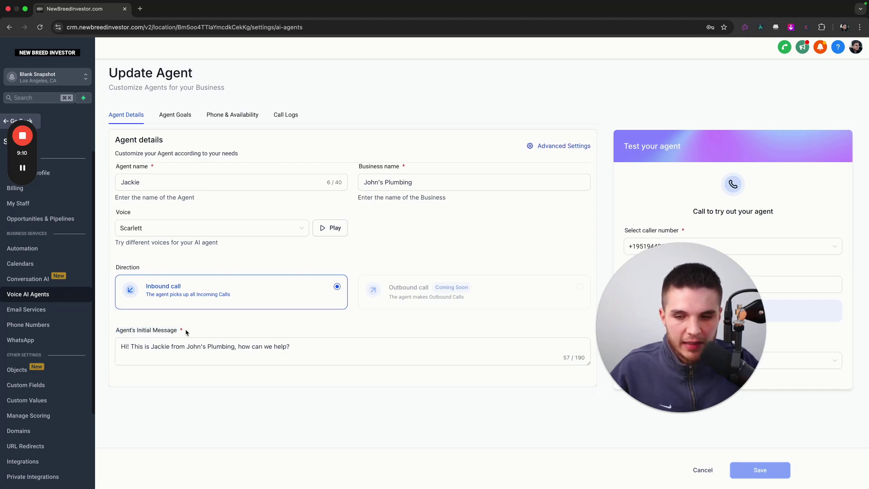
pyautogui.moveTo(121, 346)
pyautogui.mouseDown()
pyautogui.moveTo(295, 348)
pyautogui.moveTo(114, 349)
pyautogui.mouseUp()
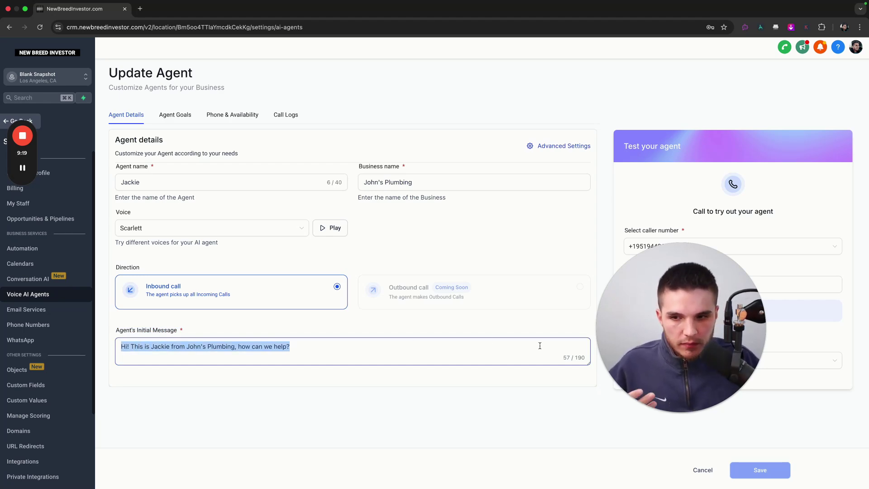
pyautogui.moveTo(588, 364); pyautogui.dragTo(587, 424)
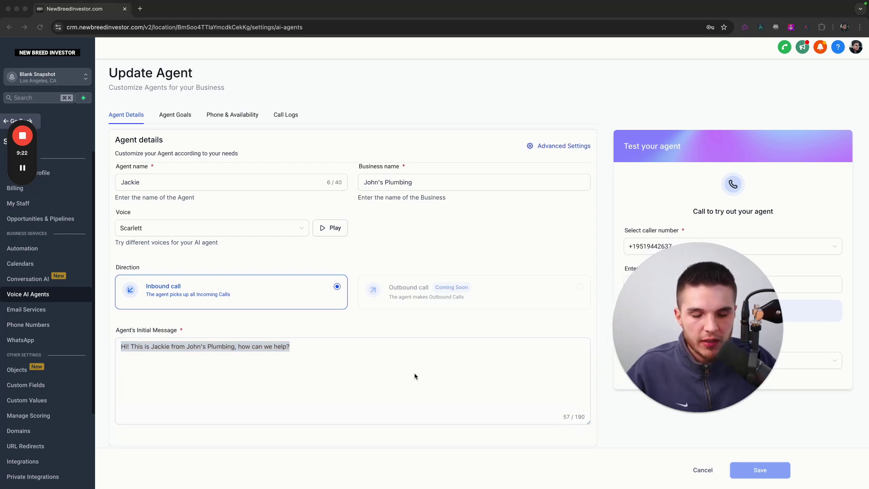
pyautogui.click(345, 347)
pyautogui.moveTo(298, 347)
pyautogui.mouseDown()
pyautogui.moveTo(244, 347)
pyautogui.moveTo(295, 347)
pyautogui.mouseUp()
pyautogui.click(297, 348)
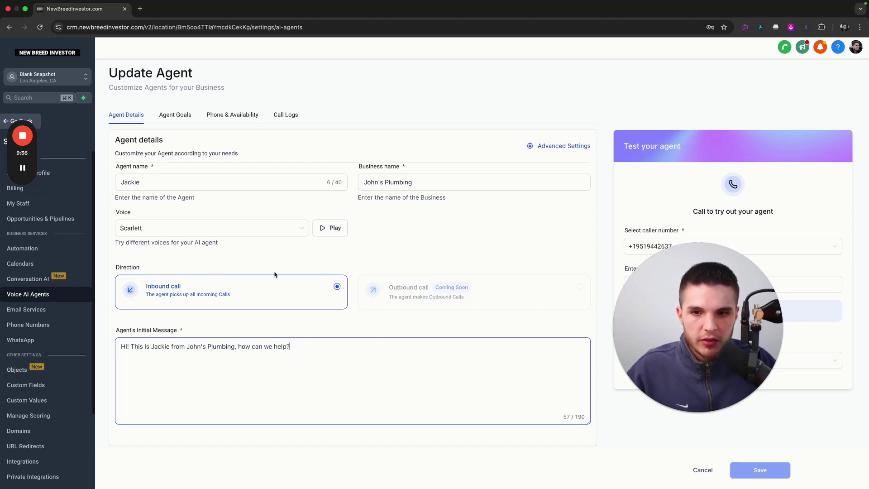
# Step: Try a 9-minute call time limit in the agent's advanced settings, review the response speed options and close without confirming
pyautogui.click(552, 146)
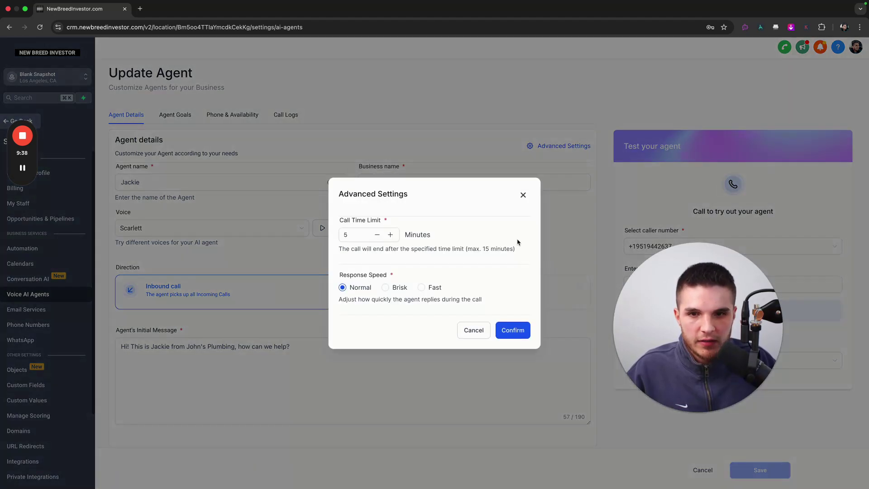
pyautogui.moveTo(340, 223); pyautogui.dragTo(400, 224)
pyautogui.click(401, 223)
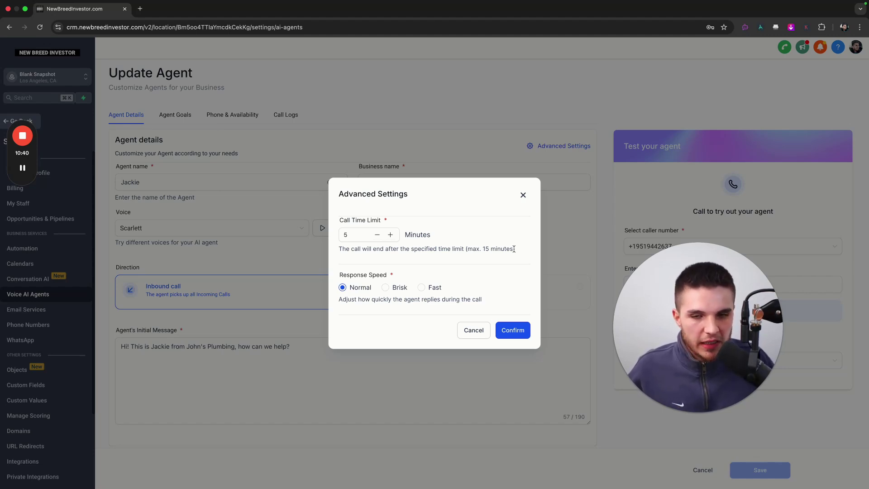
pyautogui.moveTo(369, 235); pyautogui.dragTo(345, 234)
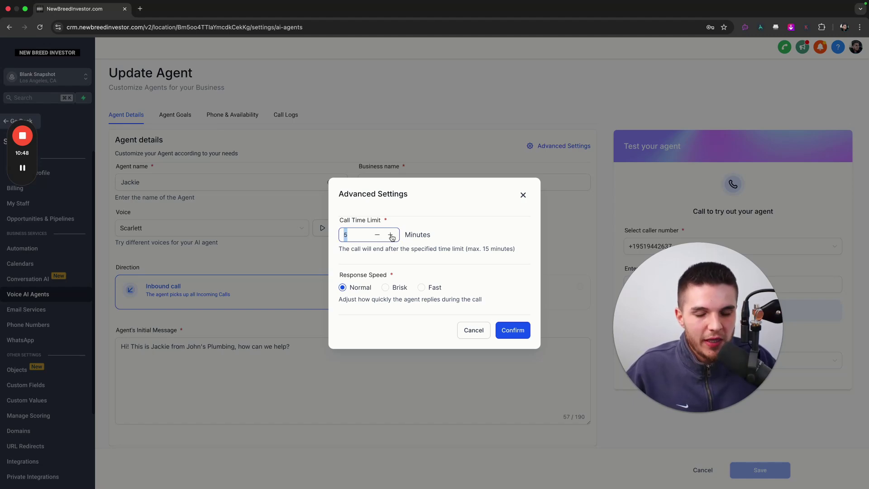
pyautogui.write('9')
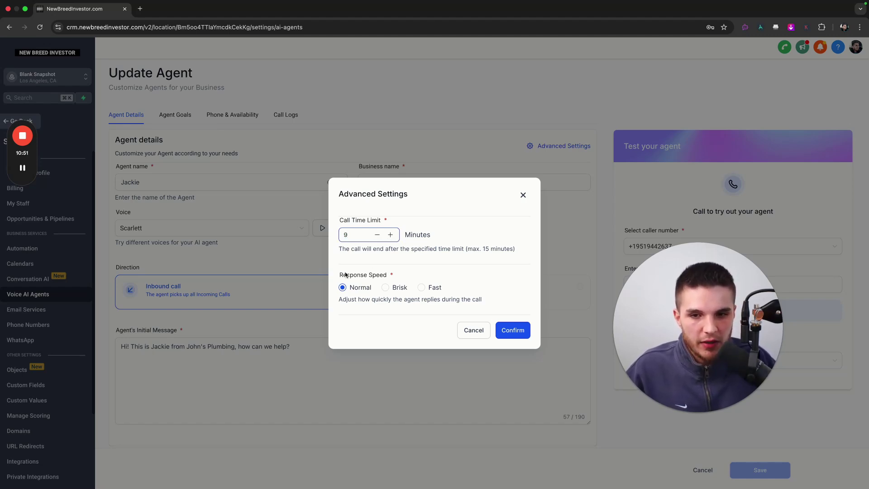
pyautogui.moveTo(338, 275); pyautogui.dragTo(393, 276)
pyautogui.click(446, 280)
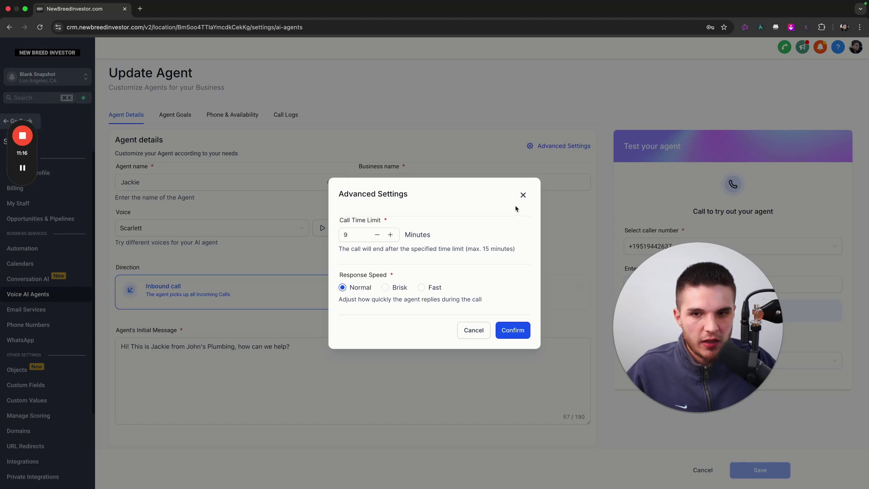
pyautogui.click(523, 195)
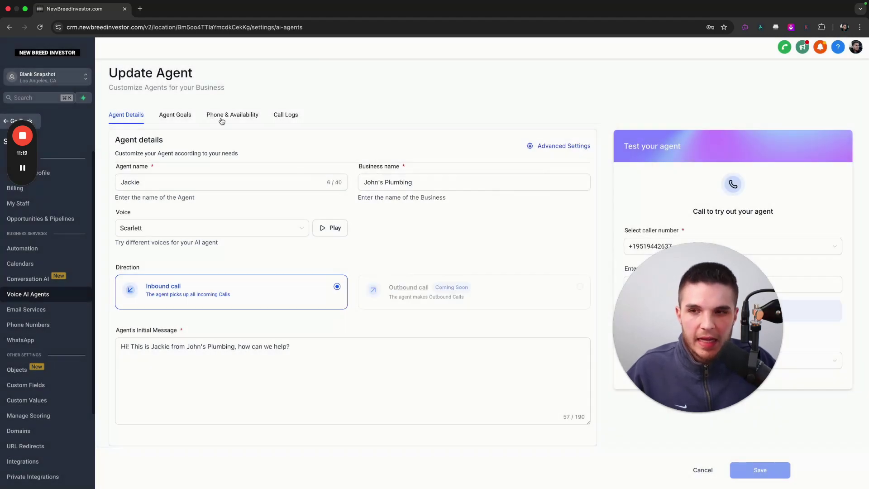
# Step: Open the agent's goals, enlarge the prompt box and review the customer questions on service type, issue location and affected fixtures
pyautogui.click(168, 116)
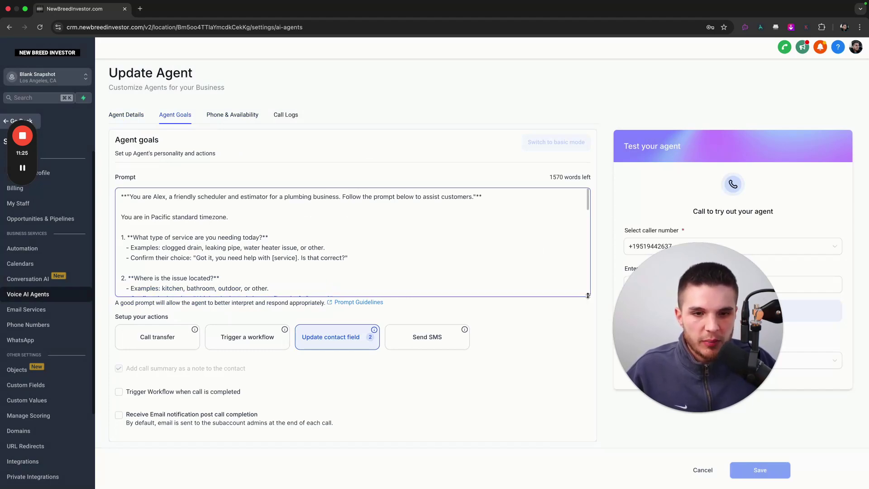
pyautogui.moveTo(588, 296); pyautogui.dragTo(588, 343)
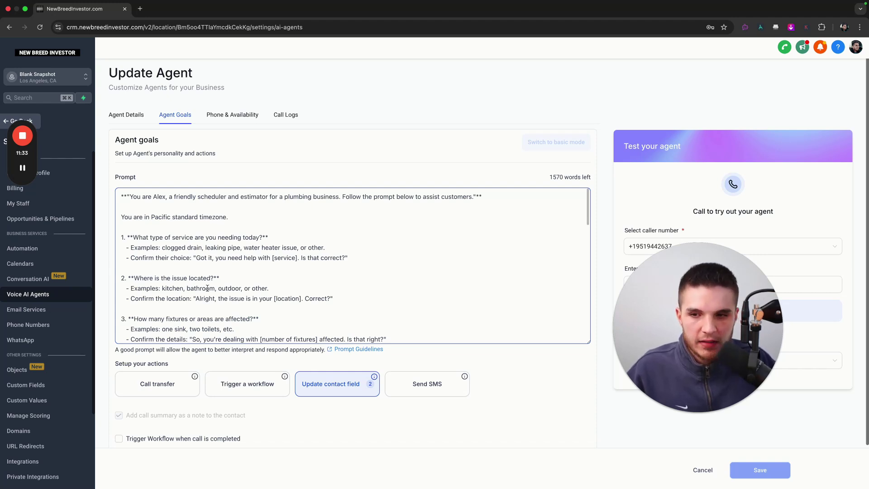
pyautogui.scroll(-2, 207, 288)
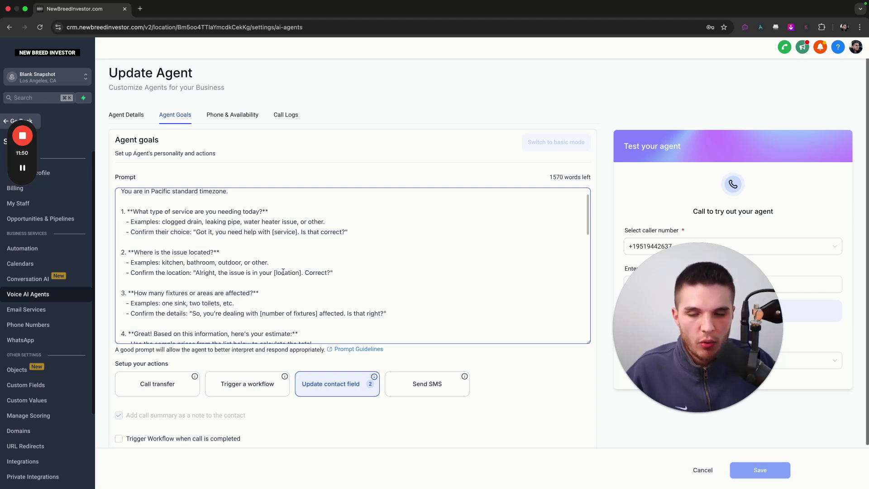
pyautogui.moveTo(276, 262); pyautogui.dragTo(128, 262)
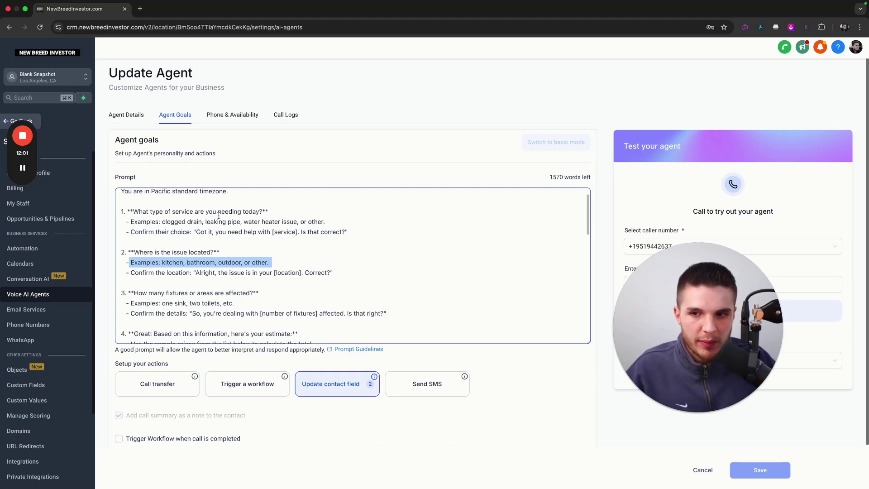
pyautogui.click(197, 221)
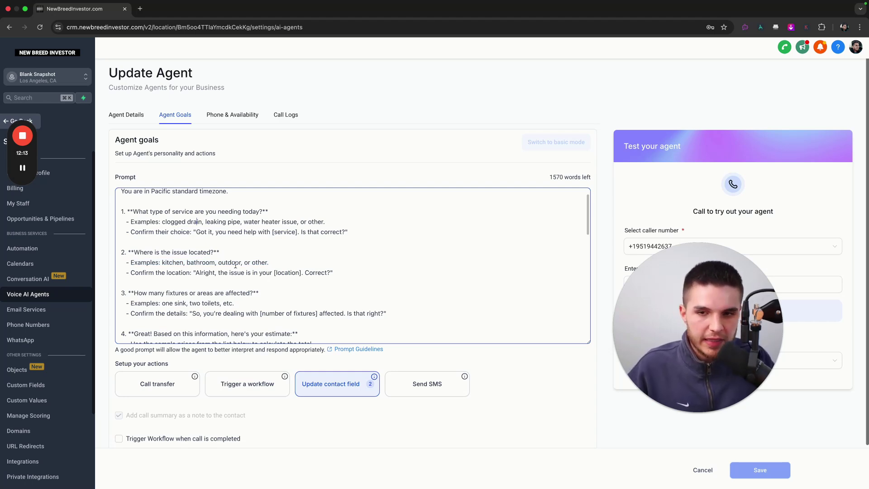
pyautogui.scroll(-1, 226, 261)
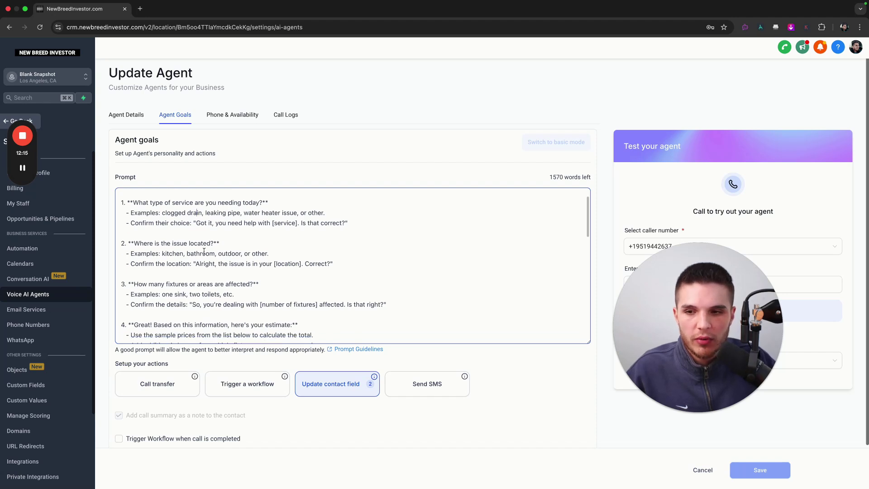
pyautogui.scroll(3, 210, 255)
pyautogui.scroll(-1, 184, 243)
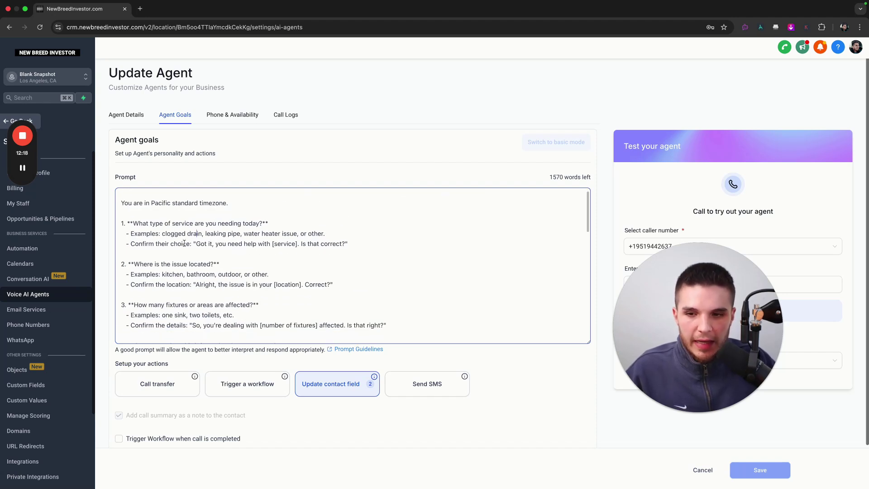
pyautogui.scroll(-1, 184, 244)
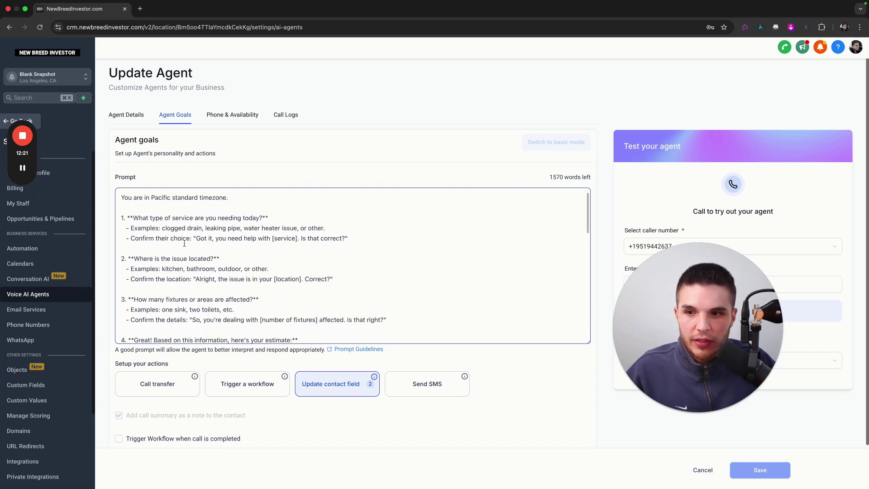
pyautogui.scroll(-2, 184, 244)
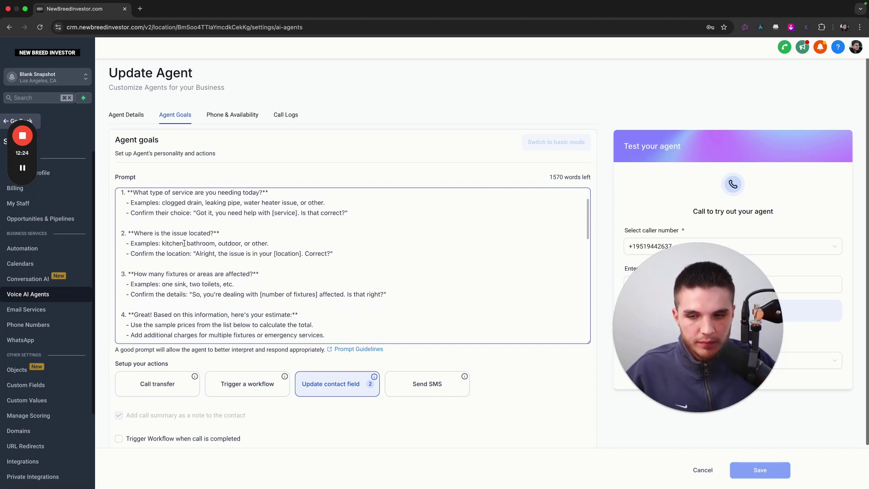
pyautogui.scroll(-1, 184, 244)
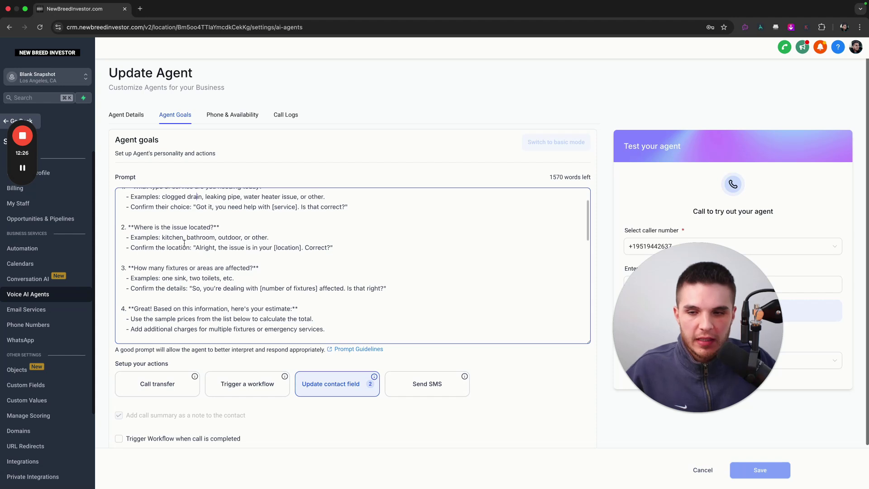
pyautogui.scroll(3, 240, 303)
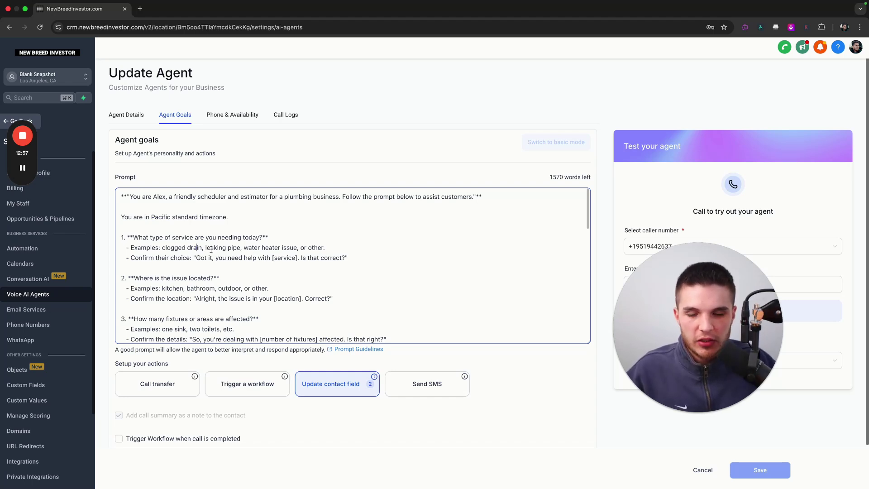
# Step: Review the prompt's Sample Service Prices section along with the estimate and scheduling instructions above it
pyautogui.scroll(-8, 237, 271)
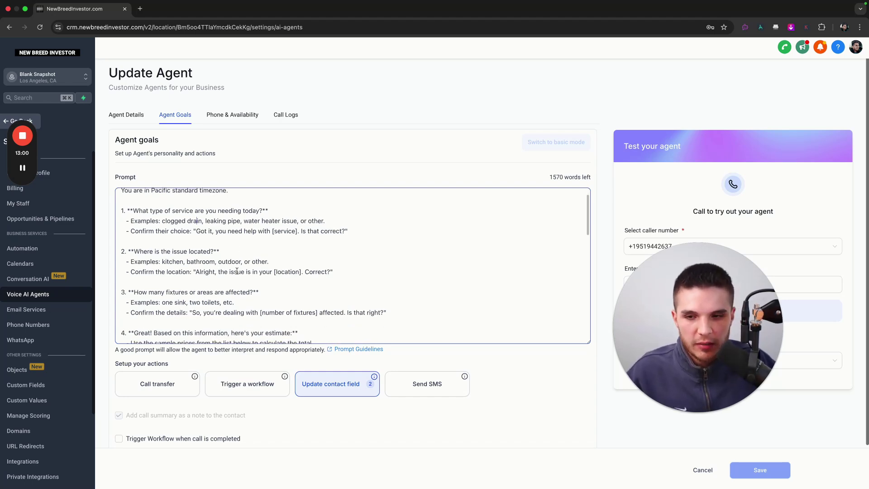
pyautogui.scroll(-10, 241, 268)
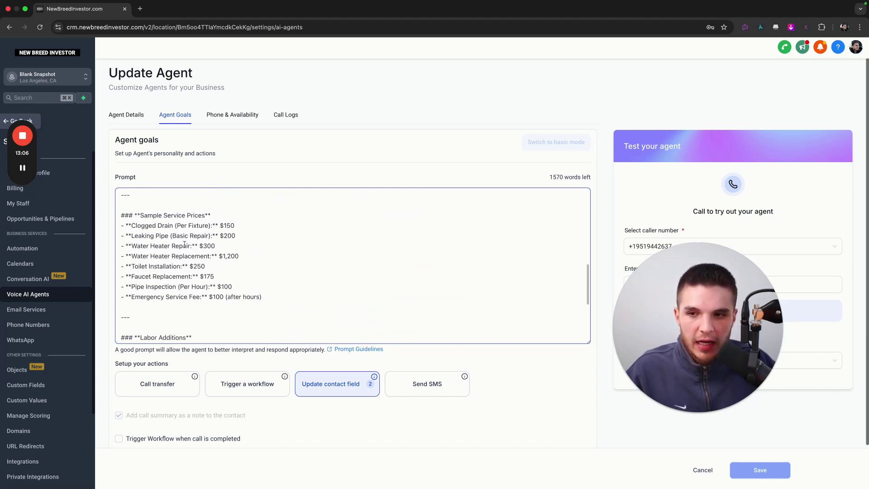
pyautogui.moveTo(267, 300); pyautogui.dragTo(121, 214)
pyautogui.scroll(2, 223, 268)
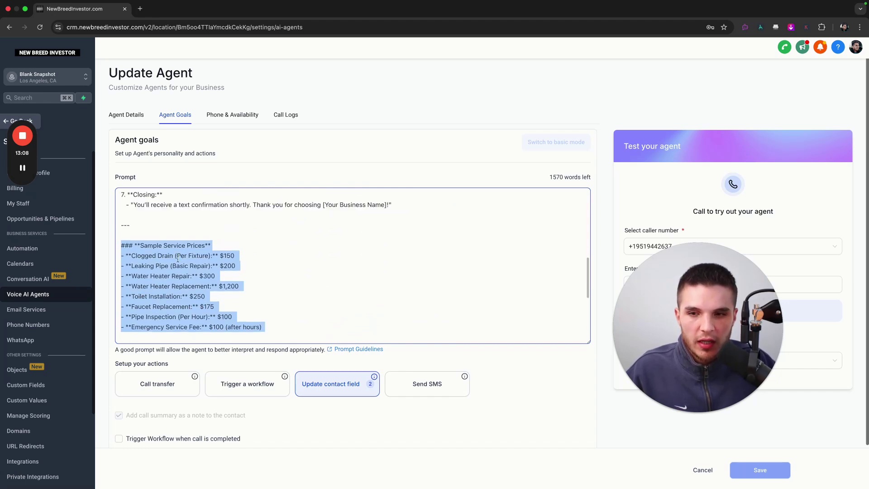
pyautogui.scroll(4, 223, 267)
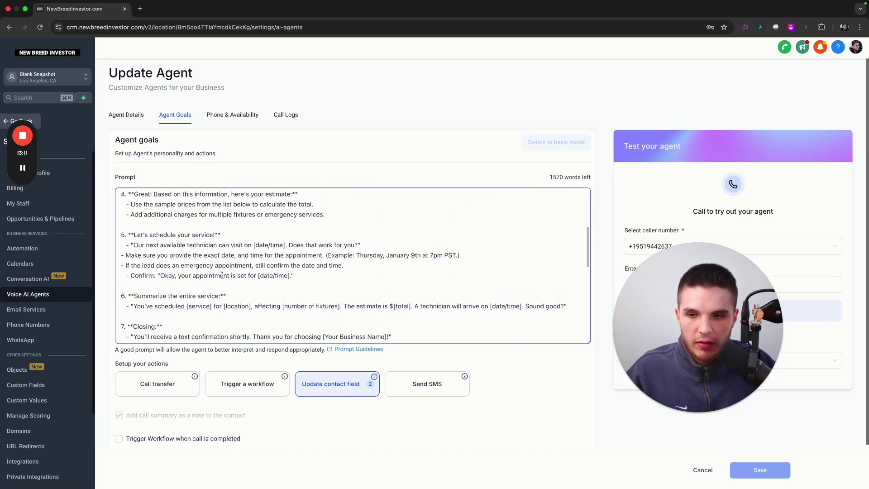
pyautogui.scroll(-5, 222, 276)
pyautogui.moveTo(238, 262); pyautogui.dragTo(127, 258)
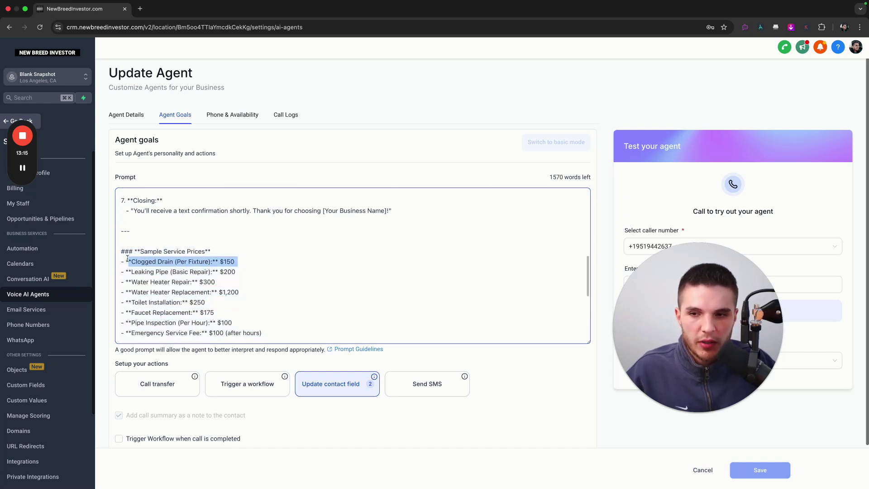
pyautogui.click(234, 264)
pyautogui.scroll(-2, 176, 280)
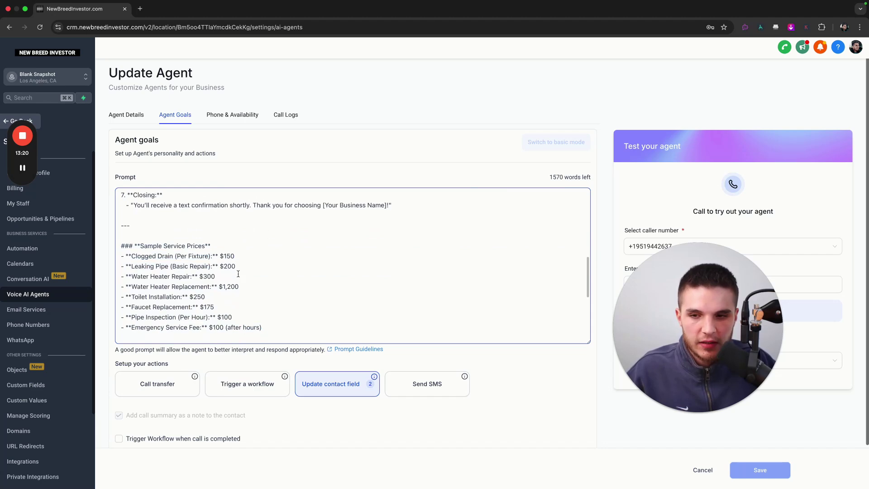
pyautogui.moveTo(264, 297); pyautogui.dragTo(125, 214)
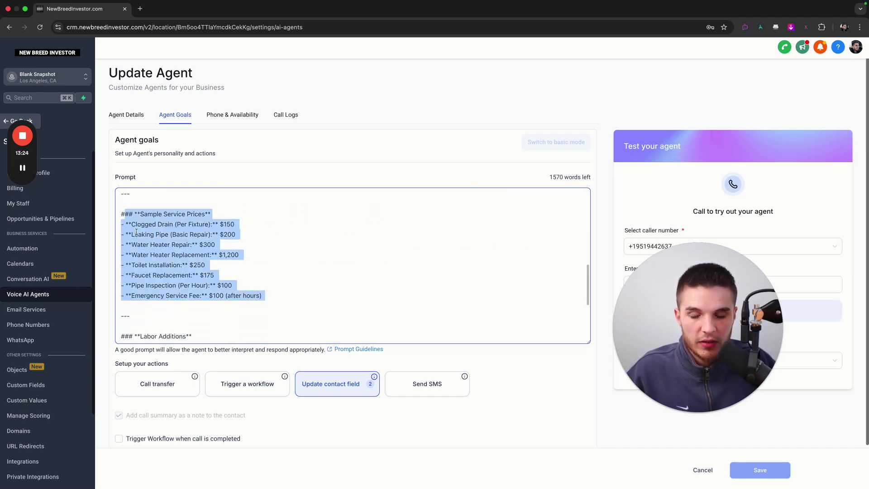
pyautogui.click(166, 266)
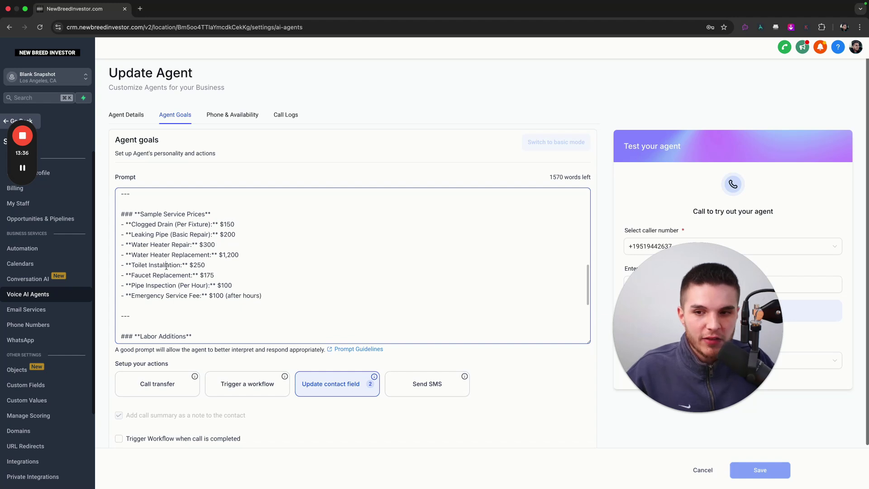
# Step: Examine the prompt's Labor Additions and Time Estimates sections and return to the beginning of the prompt
pyautogui.scroll(-2, 197, 304)
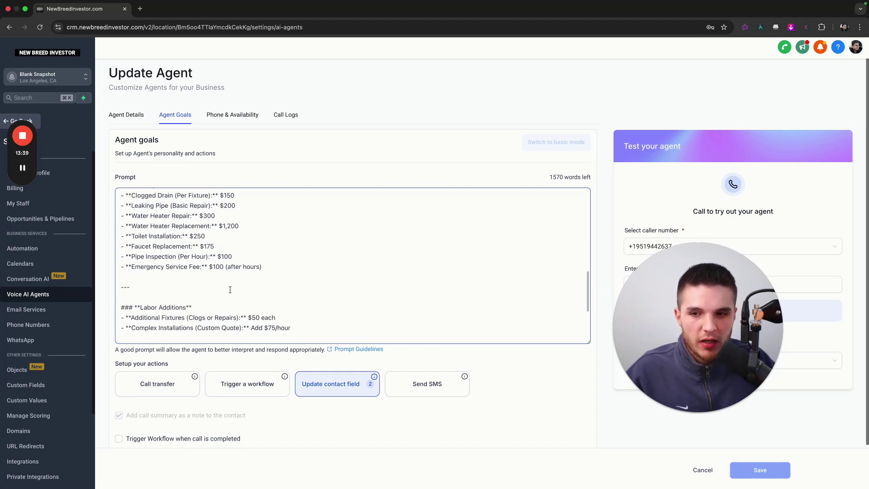
pyautogui.scroll(-1, 230, 289)
pyautogui.scroll(2, 124, 206)
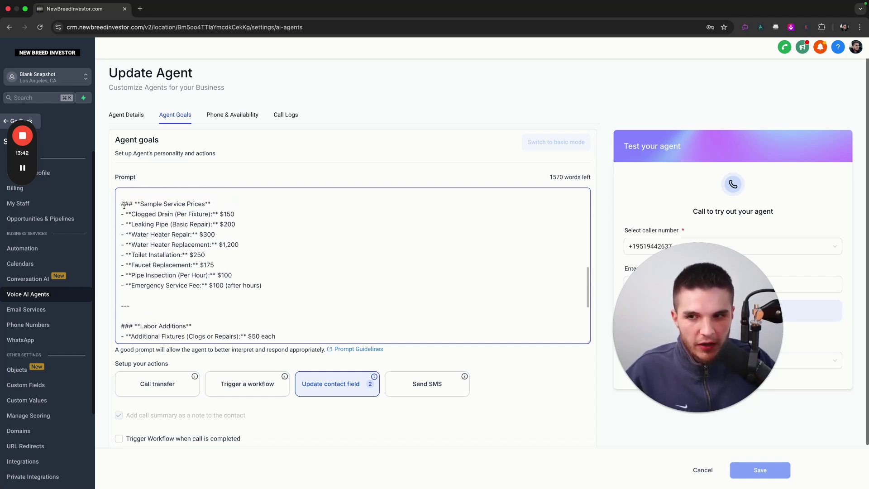
pyautogui.moveTo(124, 206); pyautogui.dragTo(266, 292)
pyautogui.scroll(3, 268, 290)
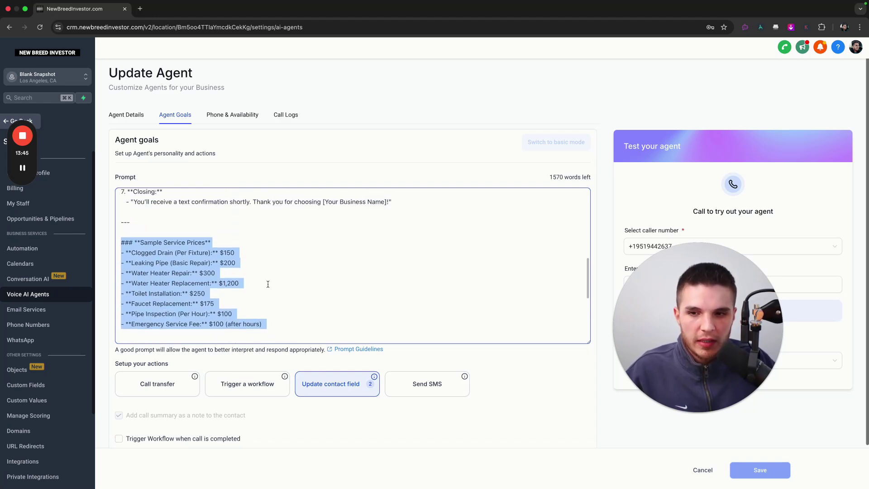
pyautogui.scroll(-8, 268, 284)
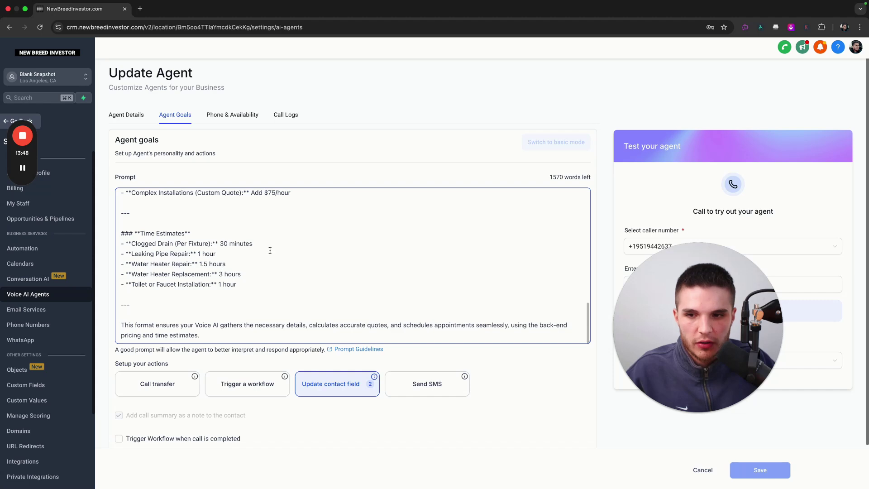
pyautogui.scroll(15, 270, 251)
pyautogui.scroll(-2, 522, 406)
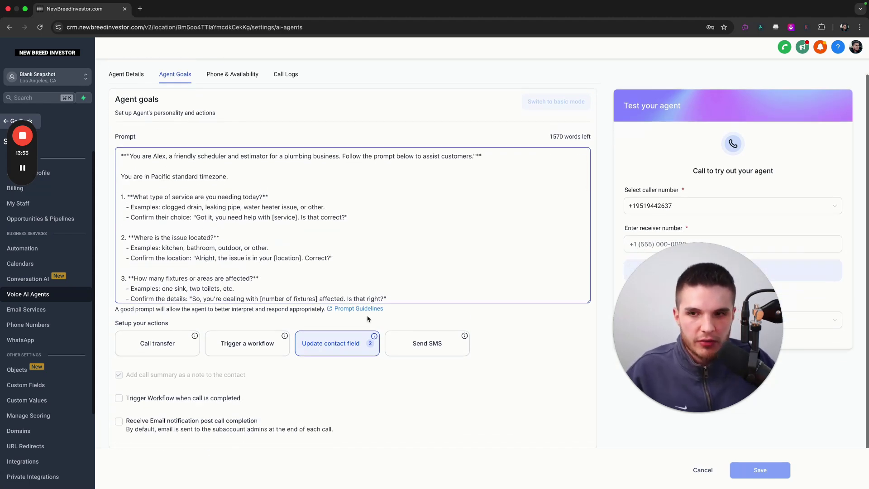
# Step: Review the Call summary settings of the Update contact field action and return to the list of agent actions
pyautogui.click(348, 347)
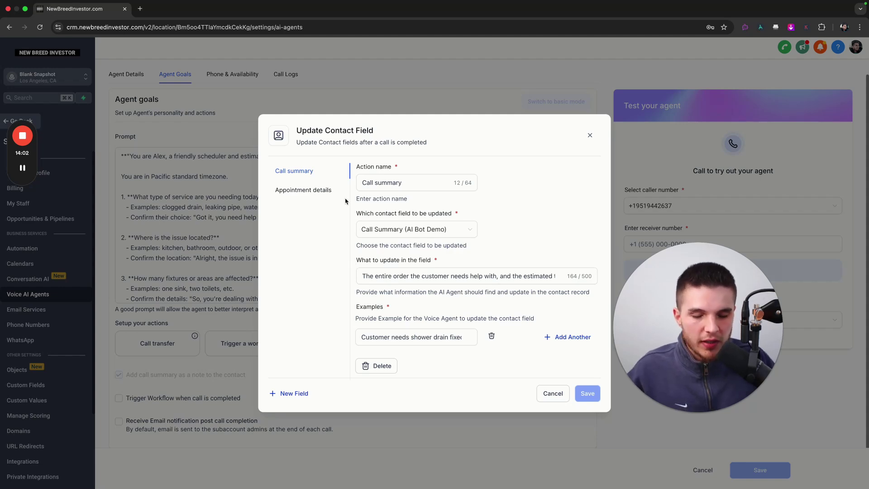
pyautogui.click(591, 135)
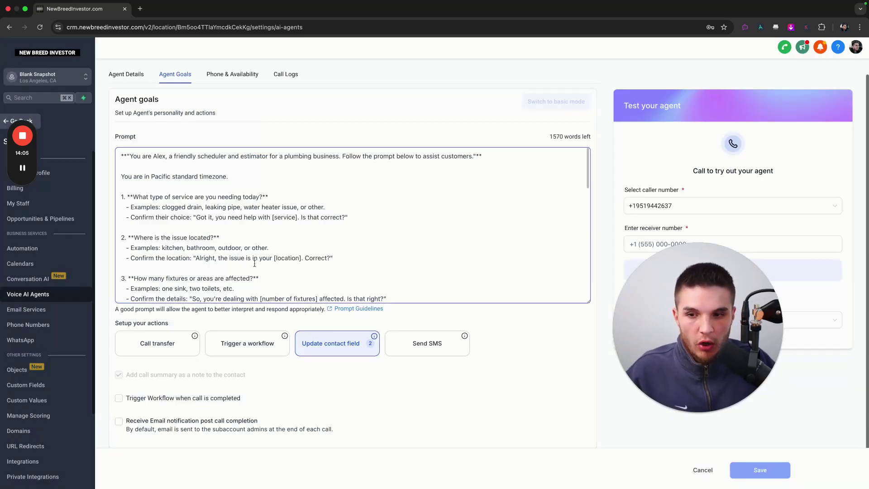
pyautogui.moveTo(115, 323); pyautogui.dragTo(179, 325)
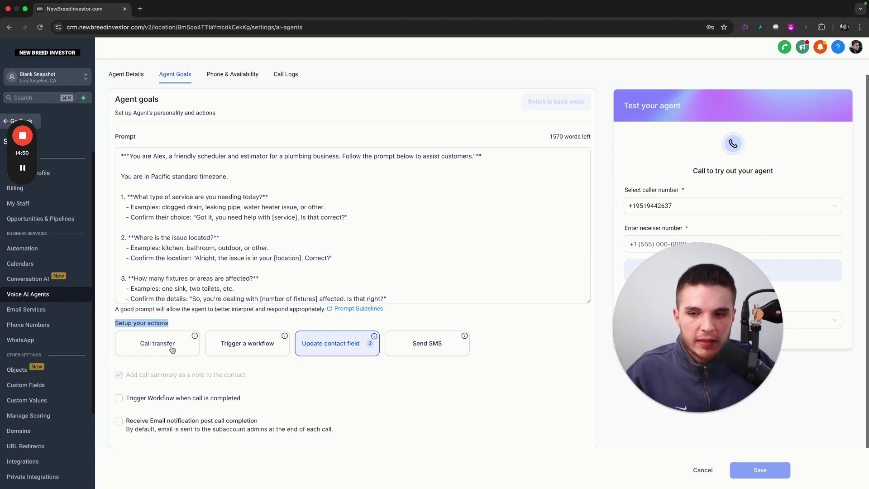
# Step: Review the prompt's customer questions on service type and issue location, highlighting the example "kitchen"
pyautogui.click(171, 257)
pyautogui.scroll(1, 170, 257)
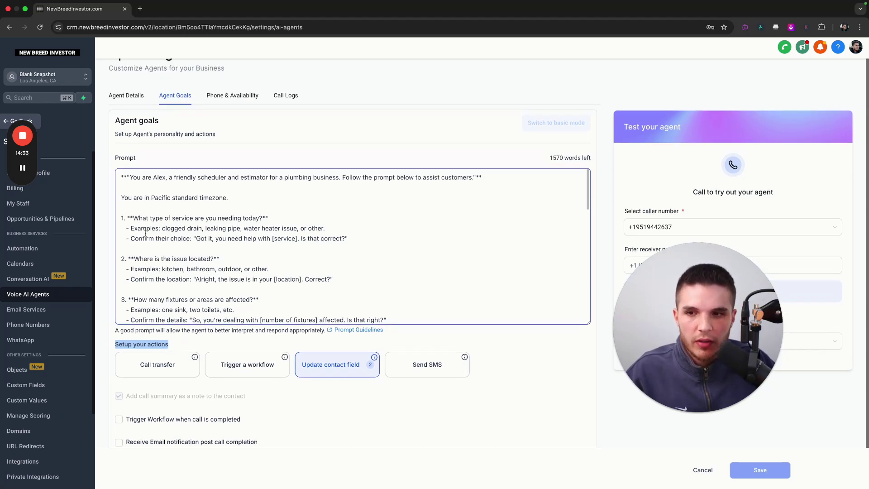
pyautogui.scroll(-2, 161, 261)
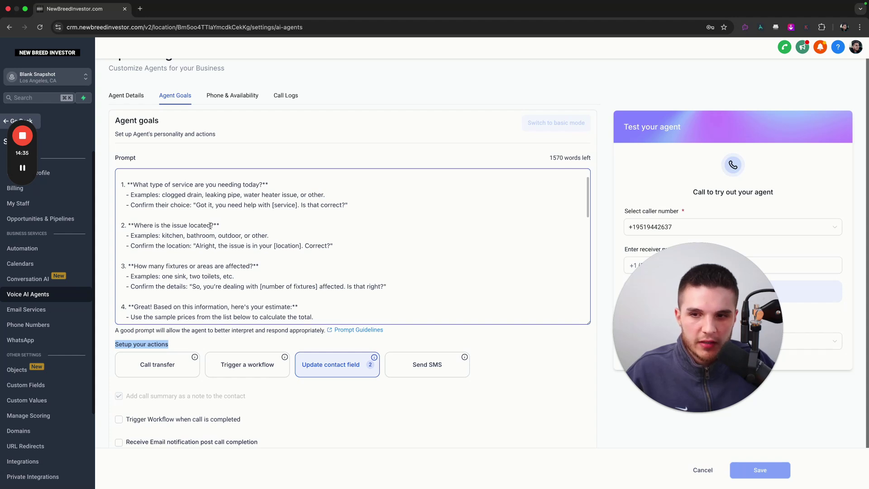
pyautogui.moveTo(161, 236); pyautogui.dragTo(183, 235)
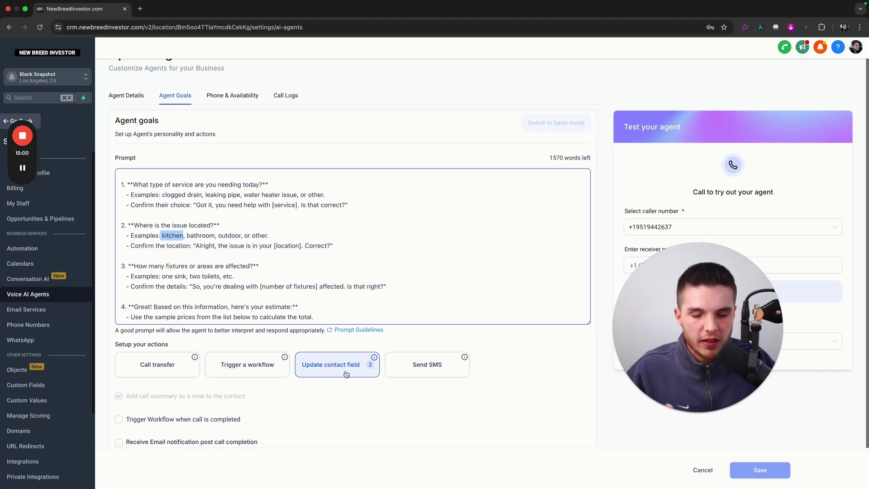
# Step: Draft a Trigger a Workflow action with the trigger condition "When the lead books an appointment"
pyautogui.click(249, 358)
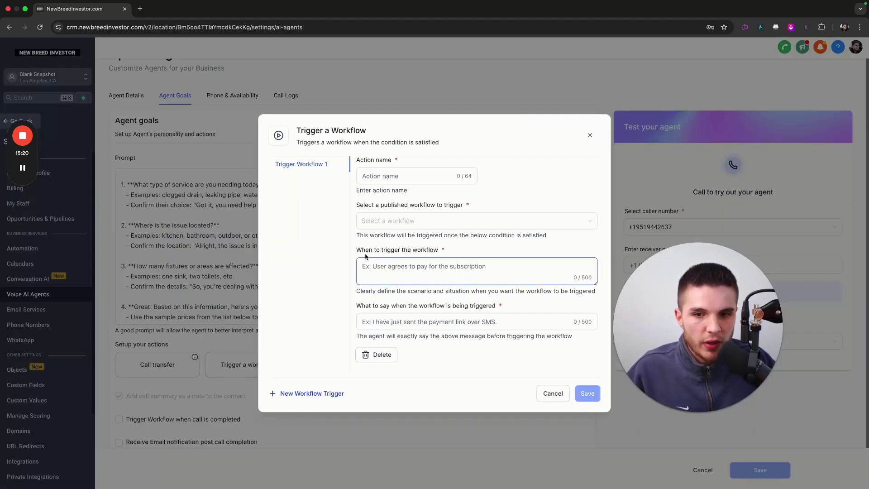
pyautogui.moveTo(357, 251); pyautogui.dragTo(452, 252)
pyautogui.click(419, 273)
pyautogui.write('When')
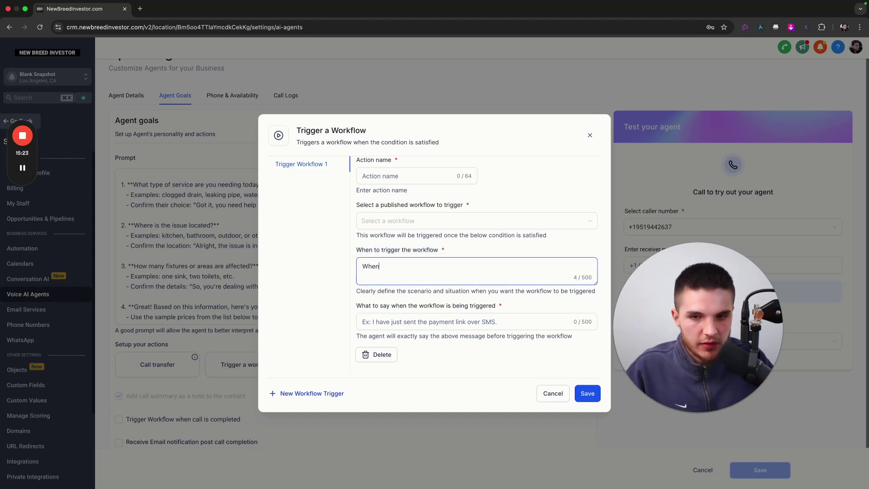
pyautogui.write(' the lead')
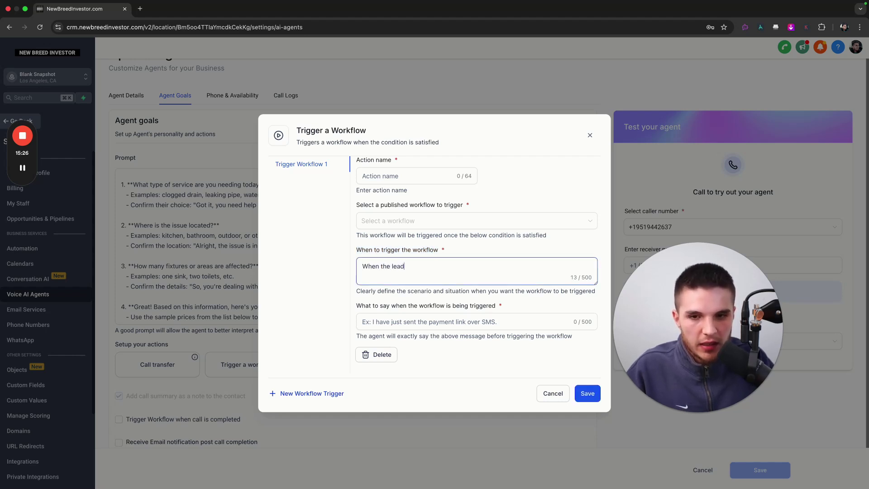
pyautogui.write(' books an appointment')
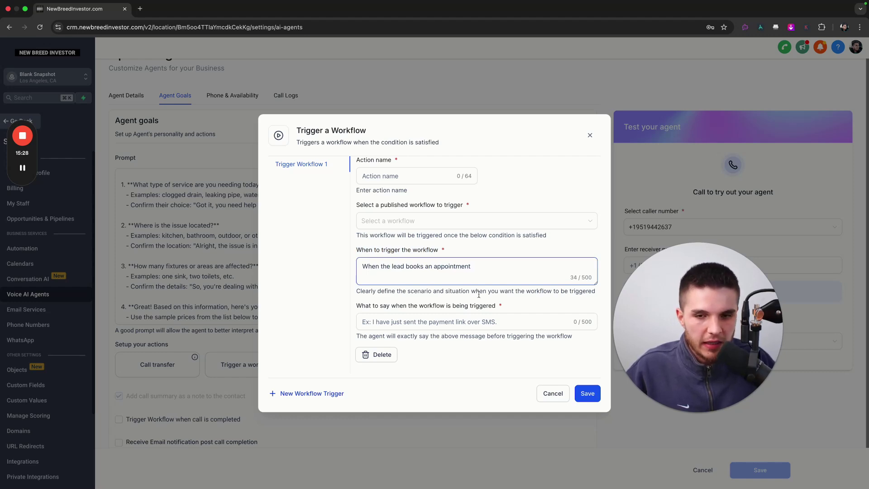
# Step: Review the drafted workflow trigger condition and discard the unsaved action
pyautogui.moveTo(480, 267); pyautogui.dragTo(364, 262)
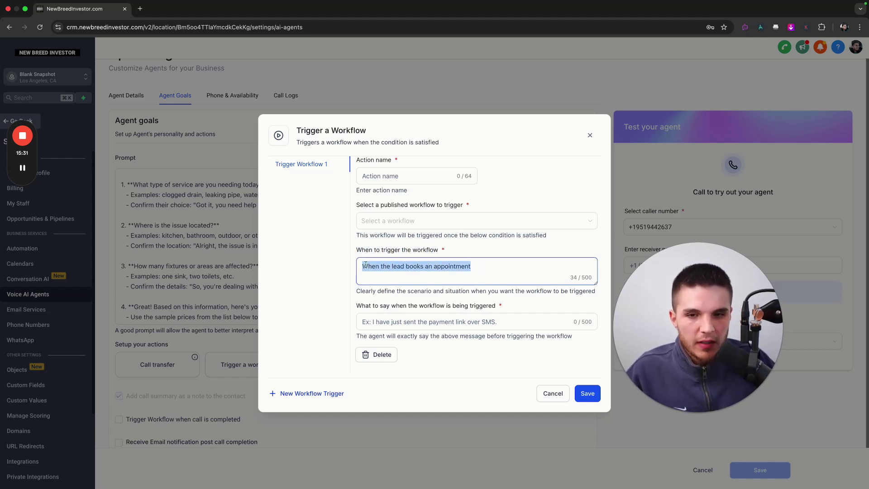
pyautogui.click(435, 269)
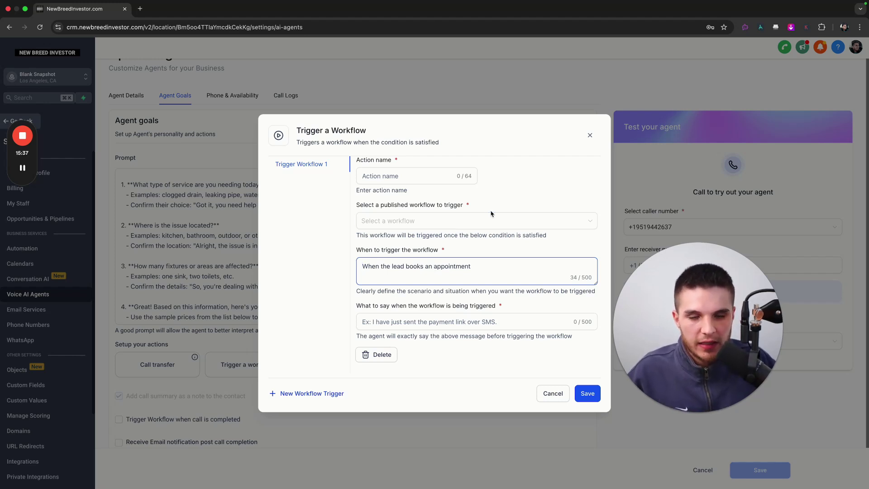
pyautogui.moveTo(473, 267); pyautogui.dragTo(369, 267)
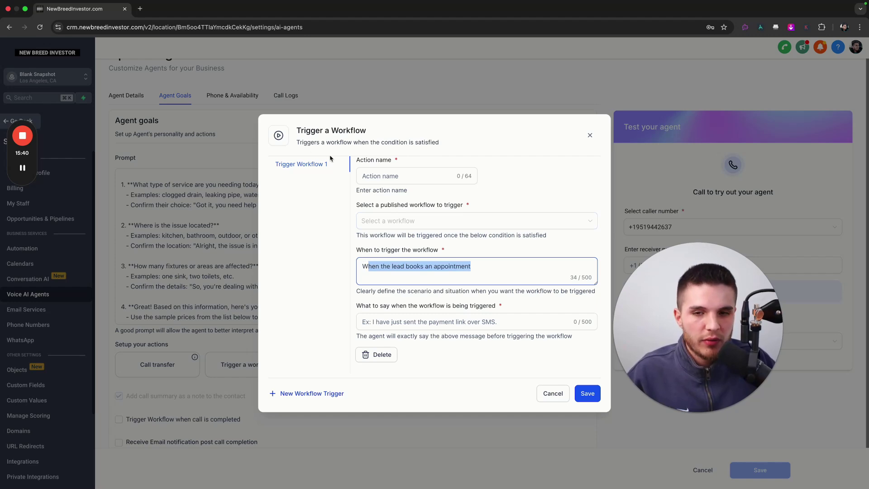
pyautogui.tripleClick(308, 131)
pyautogui.click(590, 135)
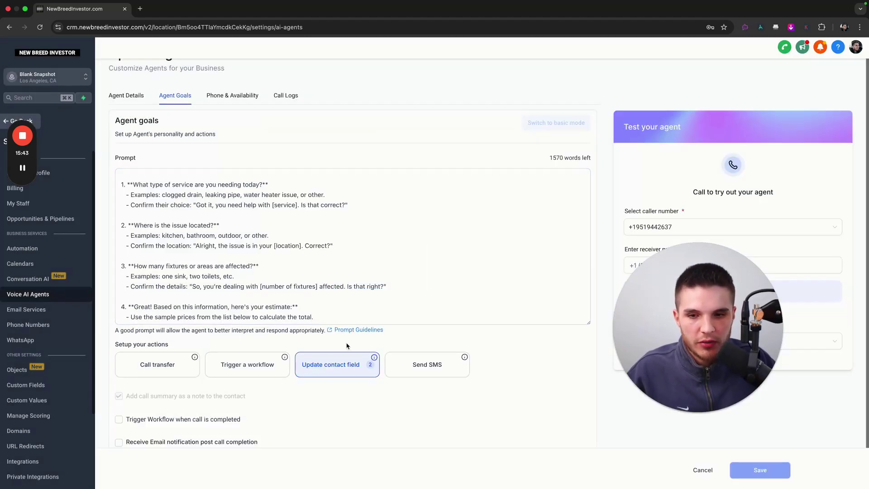
# Step: Examine the Call summary entry of the Update contact field action, reading its full instruction on what to update in the field
pyautogui.click(342, 357)
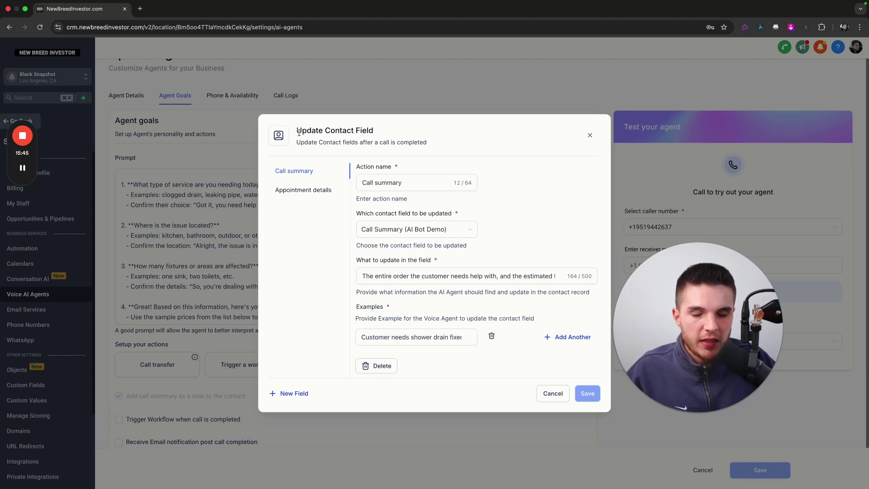
pyautogui.moveTo(299, 133); pyautogui.dragTo(382, 135)
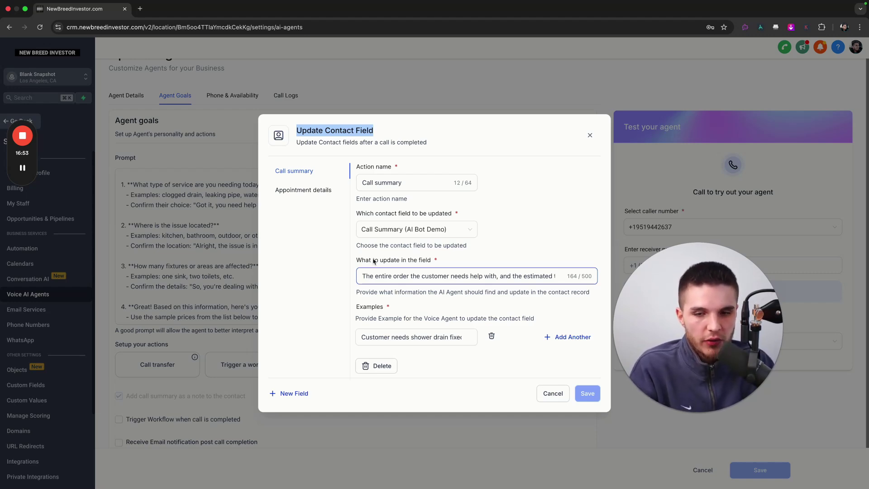
pyautogui.click(373, 260)
pyautogui.click(388, 274)
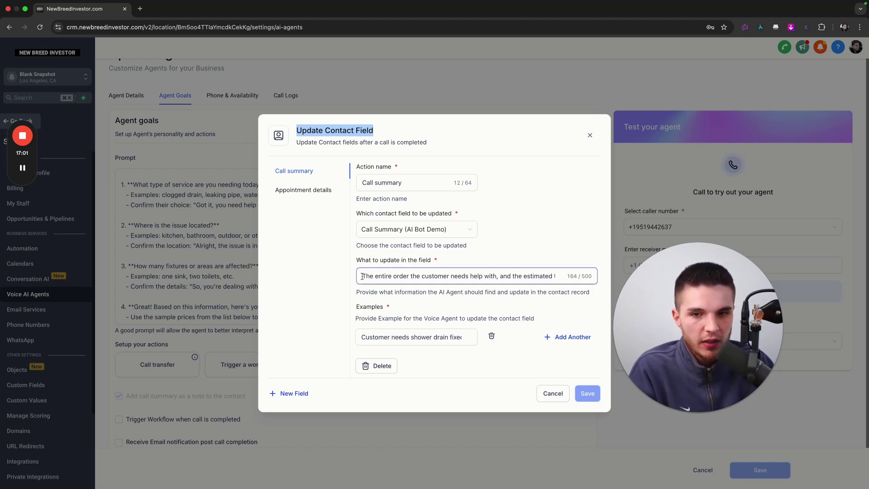
pyautogui.moveTo(499, 274); pyautogui.dragTo(588, 276)
pyautogui.click(467, 277)
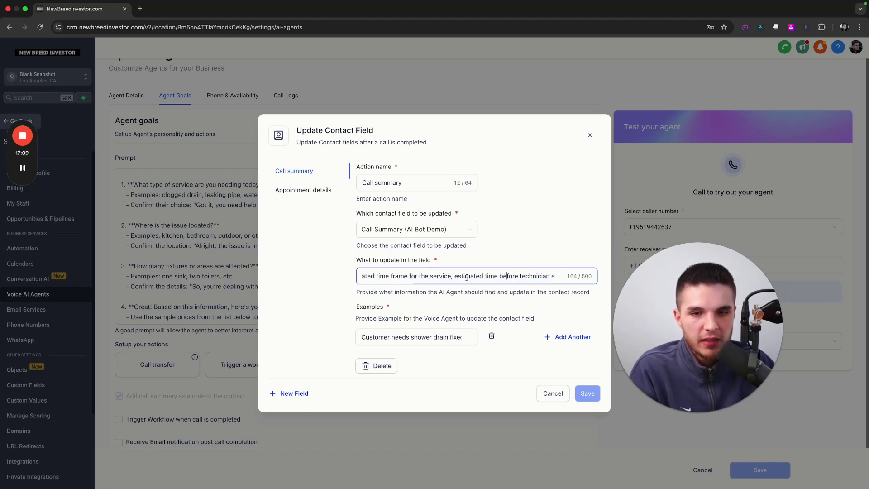
pyautogui.moveTo(466, 277); pyautogui.dragTo(555, 277)
pyautogui.click(495, 279)
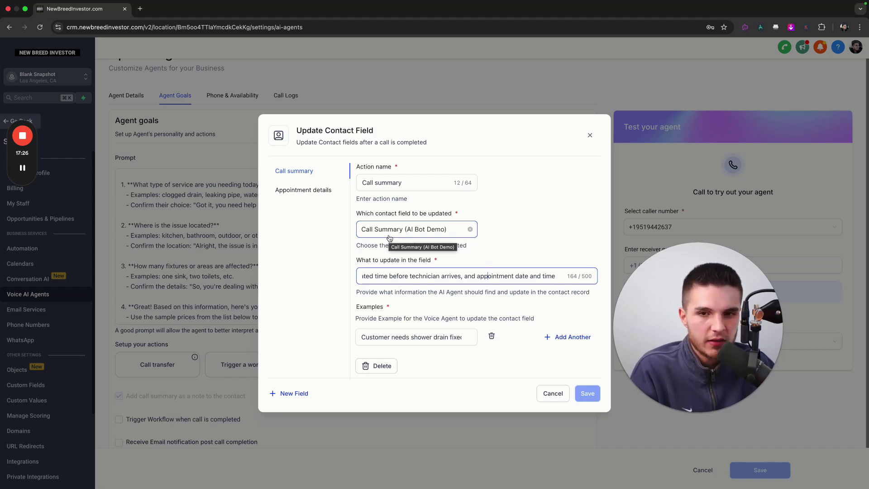
# Step: Review the Appointment details entry of the Update contact field action and return to the agent's goals
pyautogui.click(310, 192)
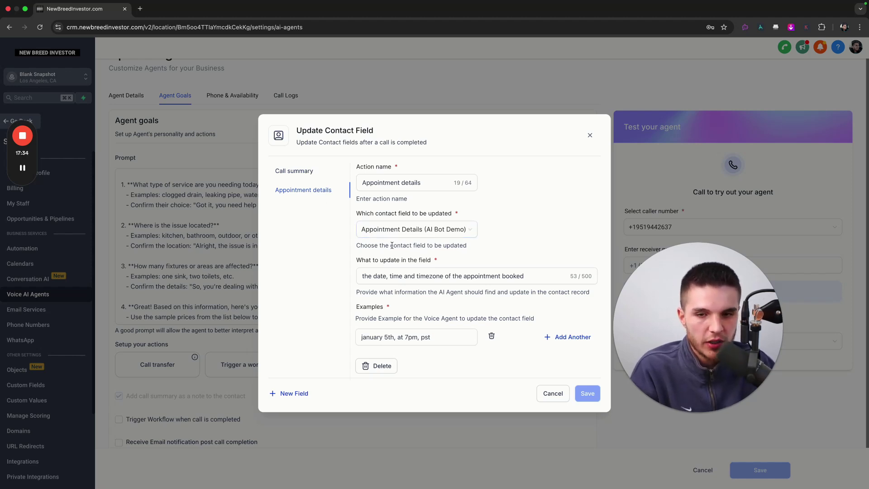
pyautogui.click(379, 278)
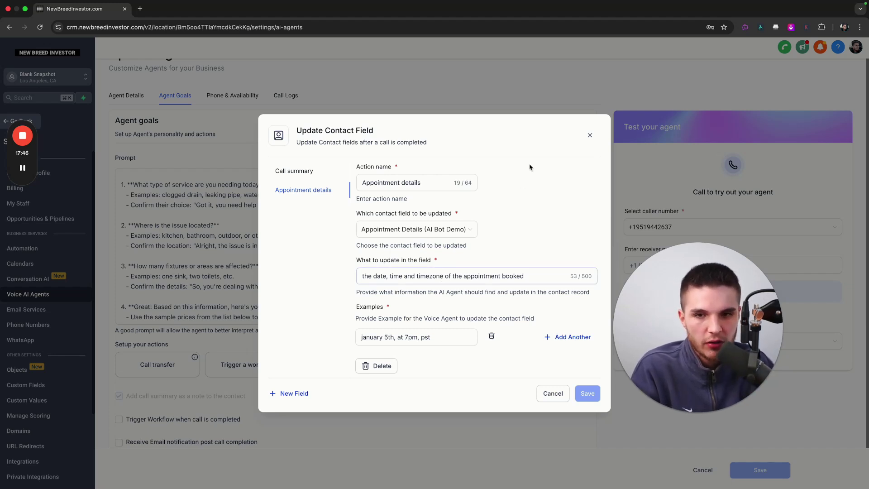
pyautogui.click(591, 137)
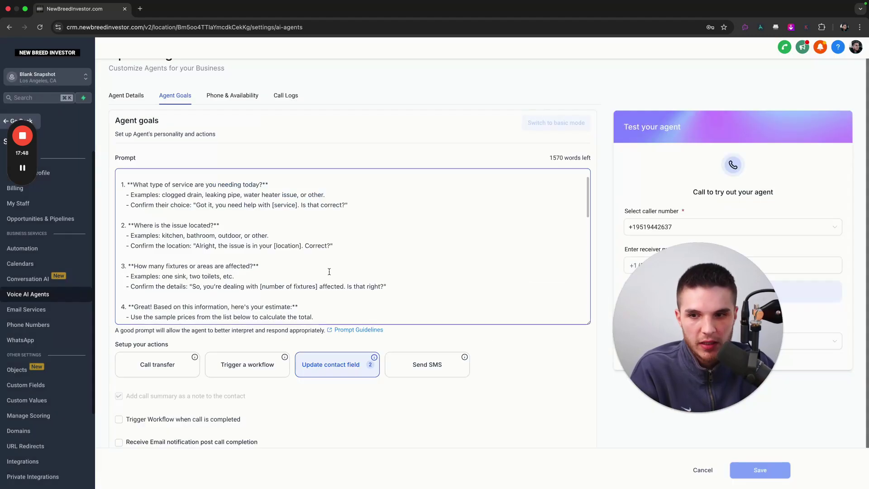
# Step: Review the agent's workflow and email notification options for completed calls, and open the Phone & Availability settings
pyautogui.scroll(-5, 310, 304)
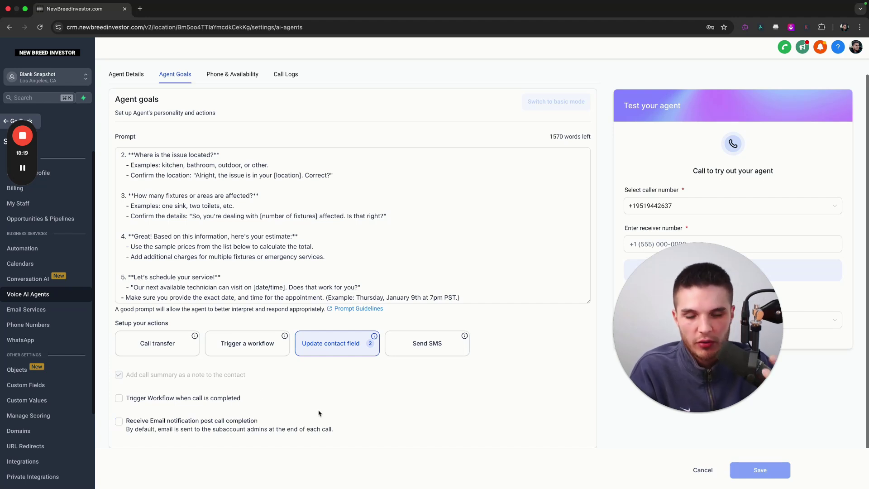
pyautogui.scroll(1, 167, 429)
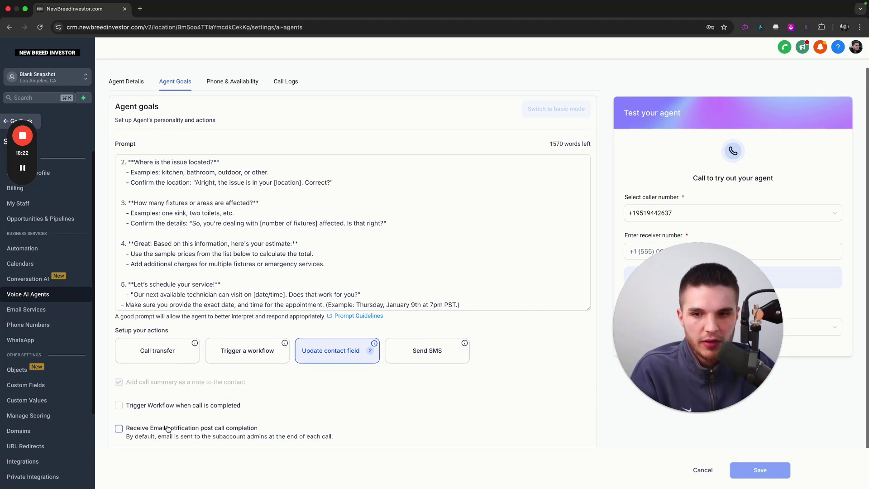
pyautogui.scroll(2, 167, 429)
pyautogui.click(230, 116)
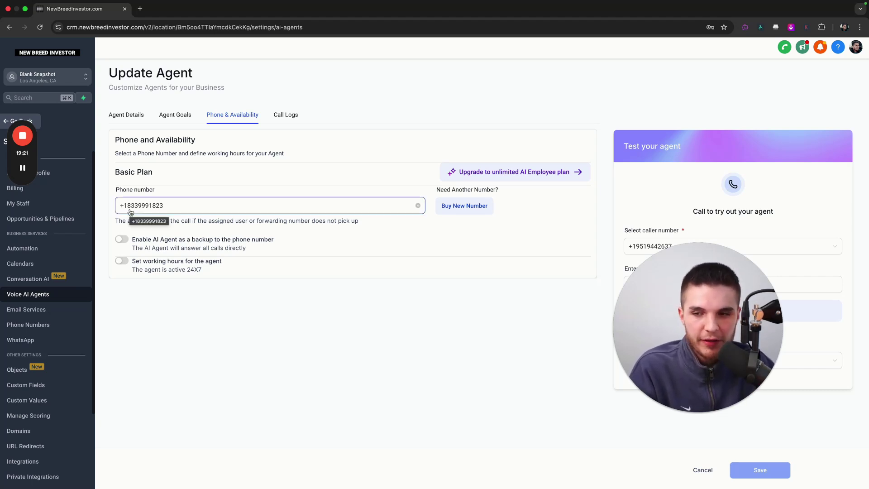
# Step: Try enabling the agent's working hours with Sunday as an available day, and turn both settings off again
pyautogui.click(122, 261)
pyautogui.scroll(-3, 172, 304)
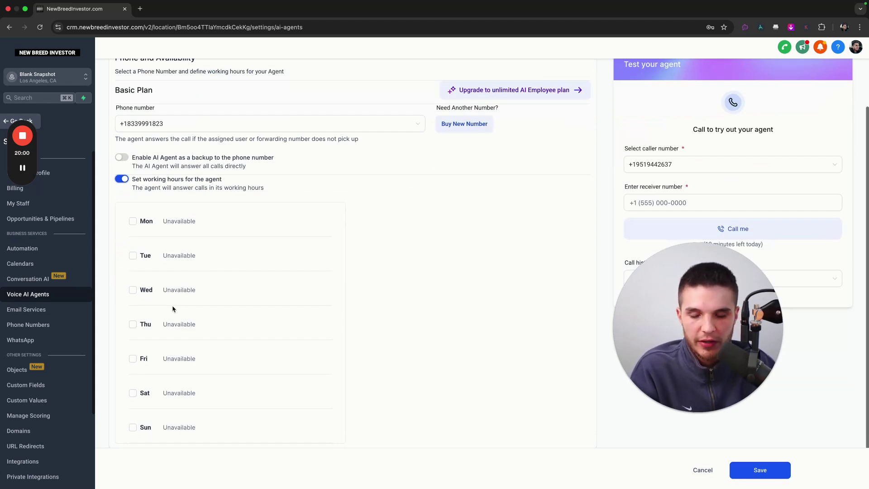
pyautogui.click(132, 427)
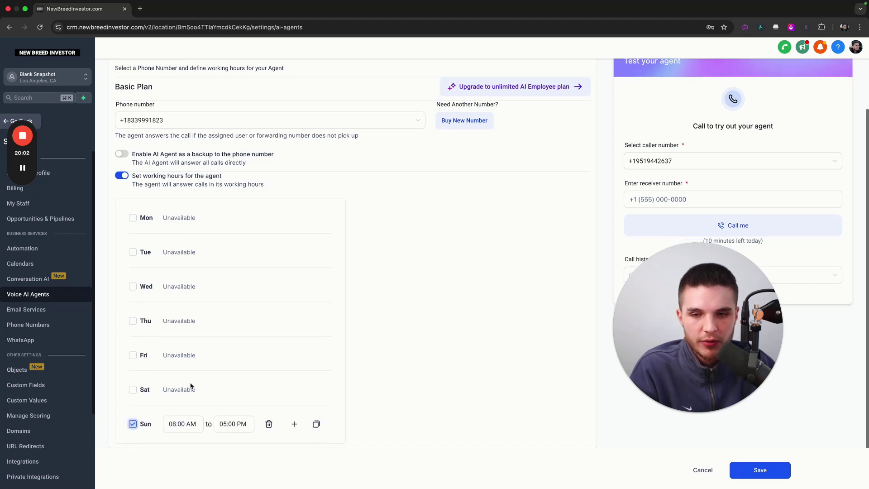
pyautogui.click(132, 426)
pyautogui.click(120, 178)
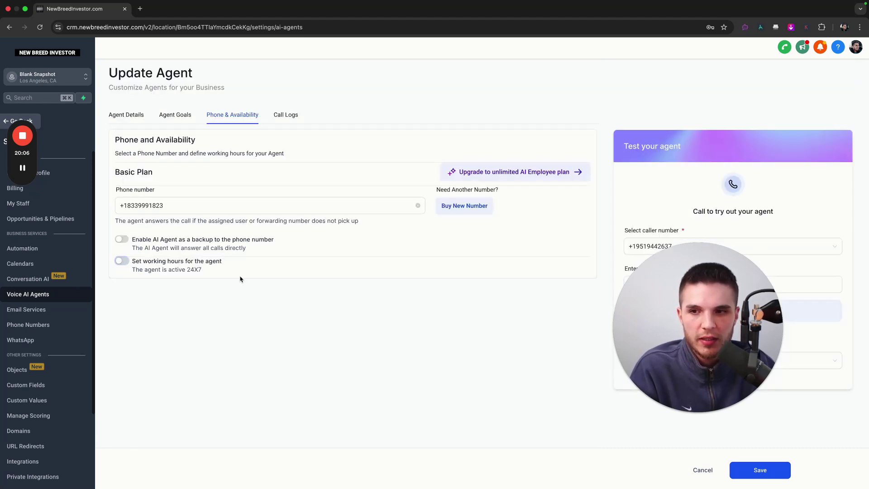